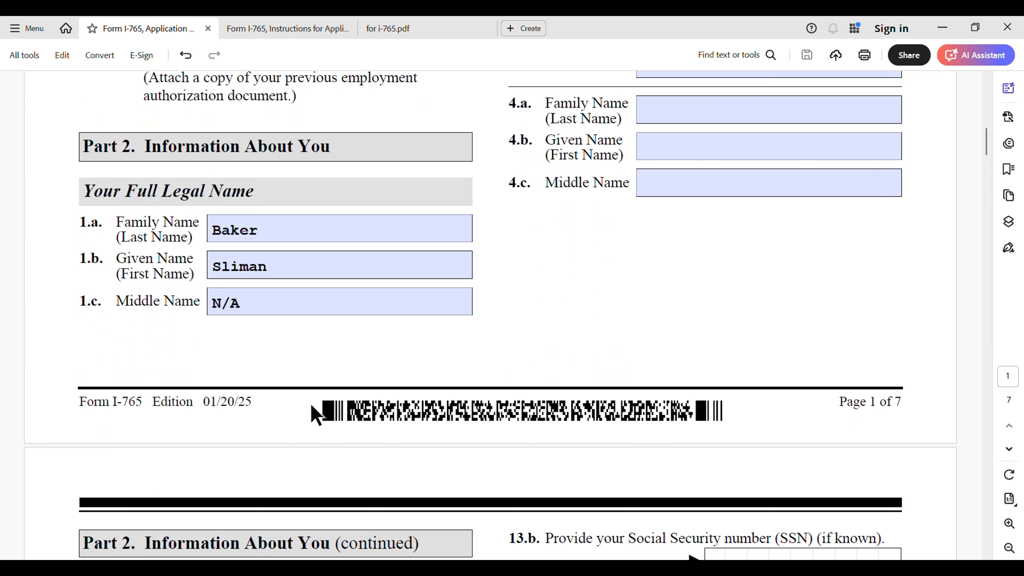
- Check the accepted Form I-765 edition dates in for i-765.pdf and return to the start of the application form
{"action": "scroll", "coordinate": [468, 343], "scroll_direction": "up", "scroll_amount": 1}
{"action": "scroll", "coordinate": [472, 350], "scroll_direction": "up", "scroll_amount": 10}
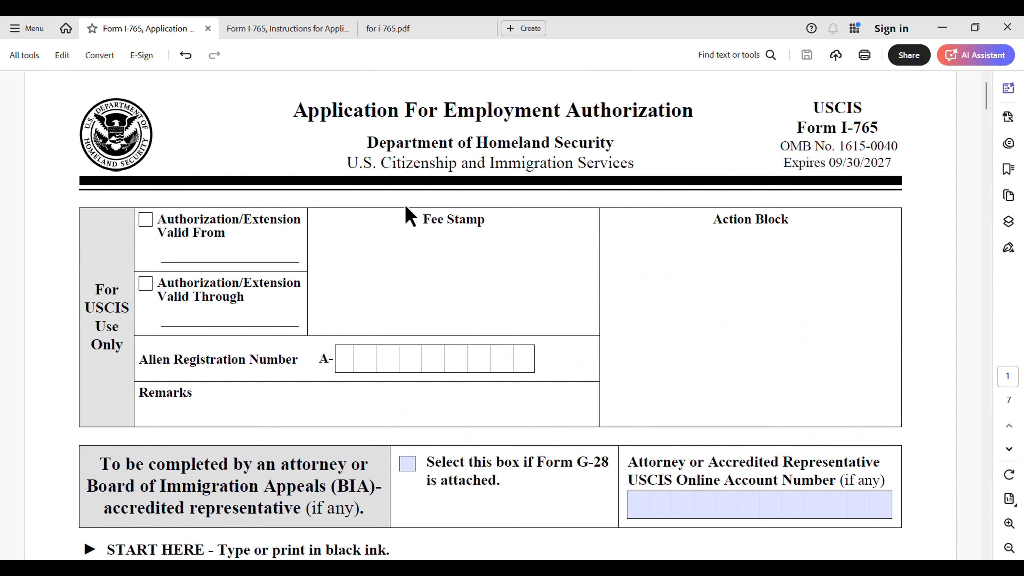
{"action": "left_click", "coordinate": [417, 30]}
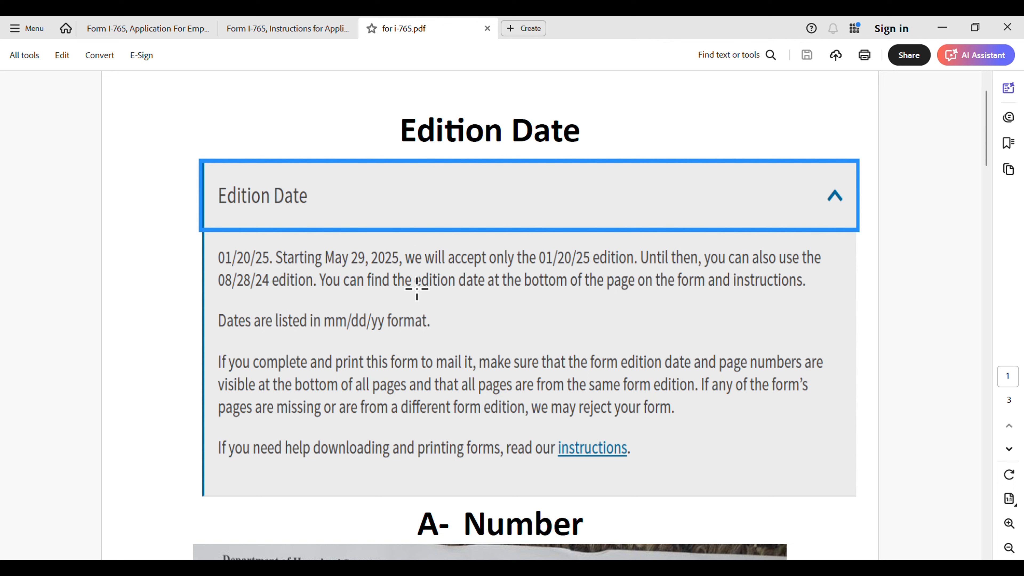
{"action": "left_click", "coordinate": [168, 32]}
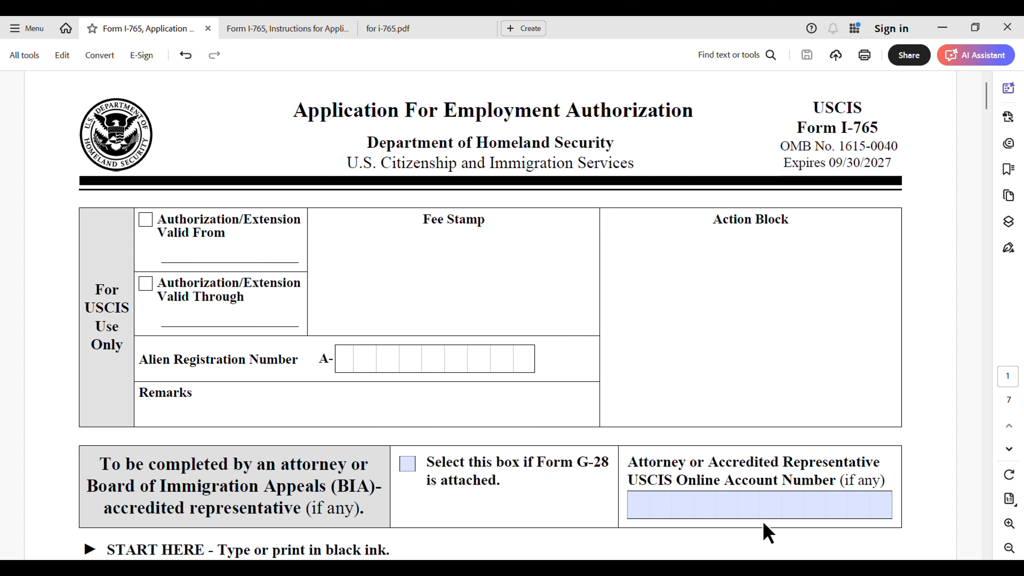
- Review the Part 1 reason for applying and the full legal name entries in Part 2, items 1.a to 1.c
{"action": "left_click", "coordinate": [987, 555]}
{"action": "left_click", "coordinate": [987, 555]}
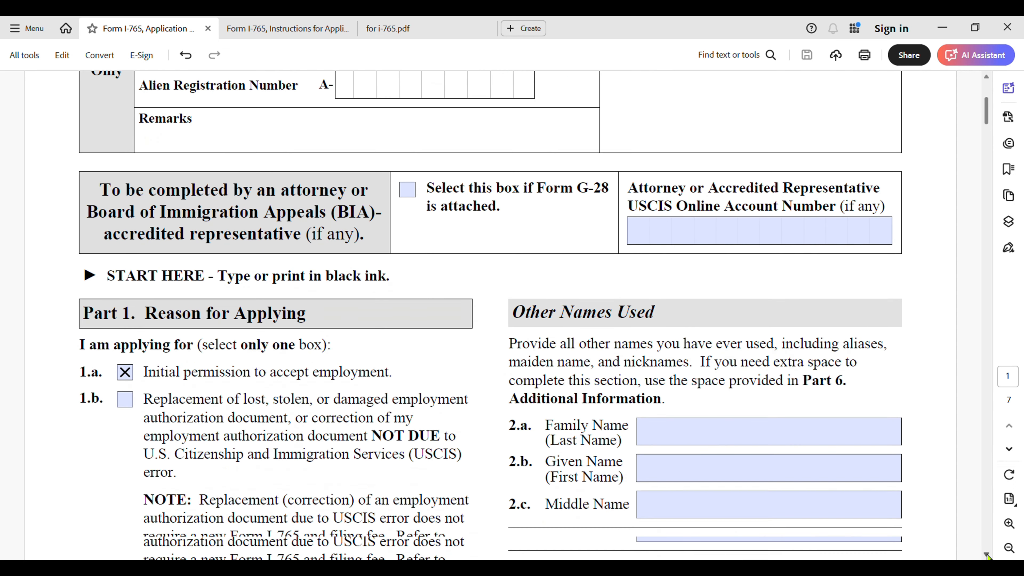
{"action": "left_click", "coordinate": [987, 556]}
{"action": "left_click", "coordinate": [987, 555]}
{"action": "left_click", "coordinate": [987, 555]}
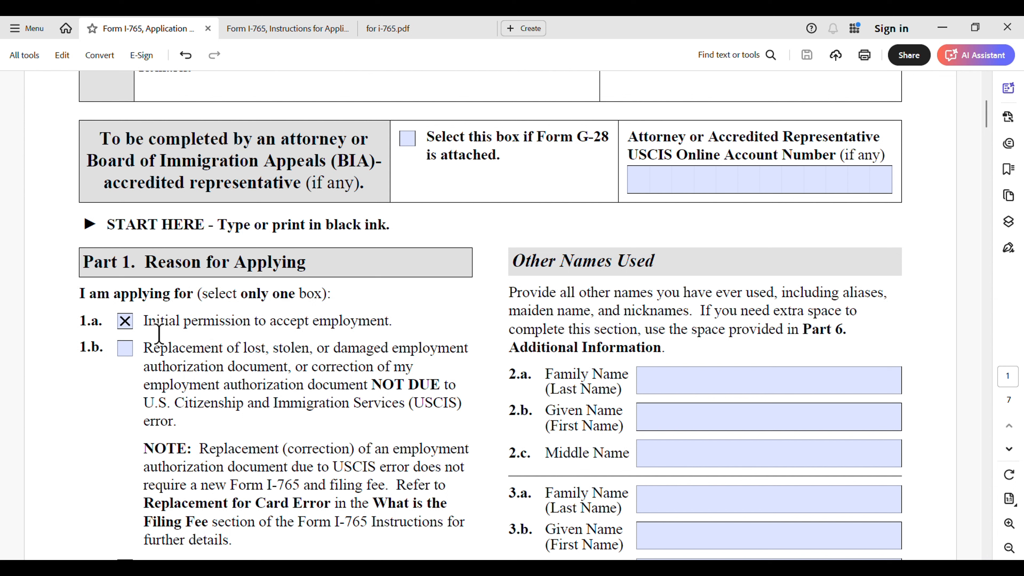
{"action": "scroll", "coordinate": [448, 366], "scroll_direction": "down", "scroll_amount": 2}
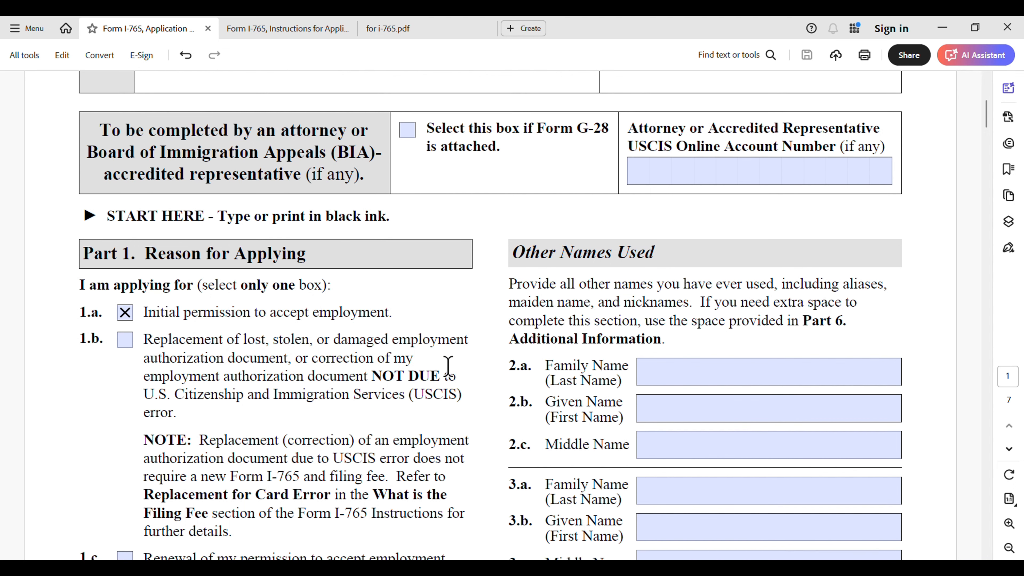
{"action": "scroll", "coordinate": [447, 366], "scroll_direction": "down", "scroll_amount": 4}
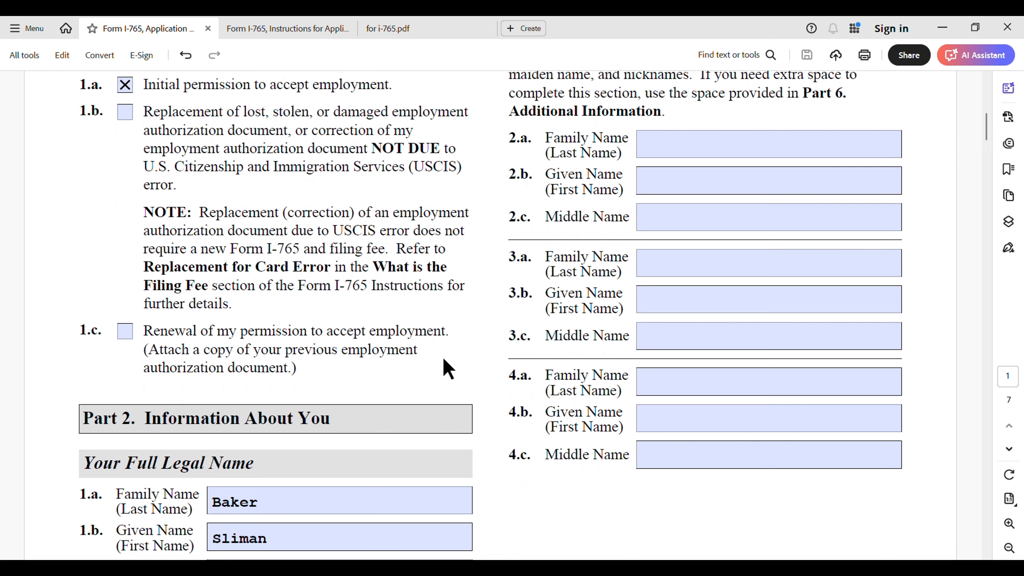
{"action": "scroll", "coordinate": [447, 367], "scroll_direction": "down", "scroll_amount": 2}
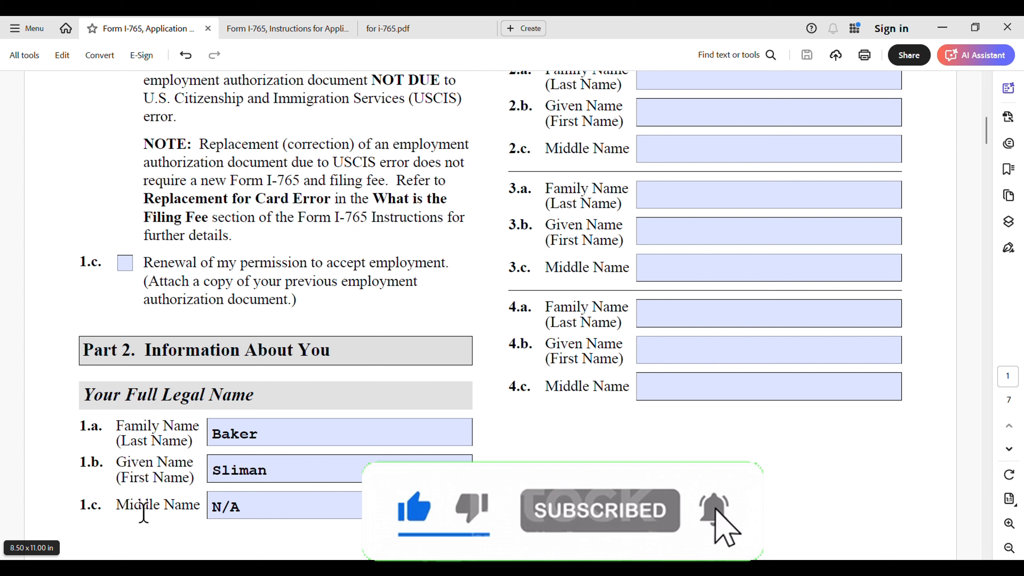
{"action": "left_click", "coordinate": [264, 520]}
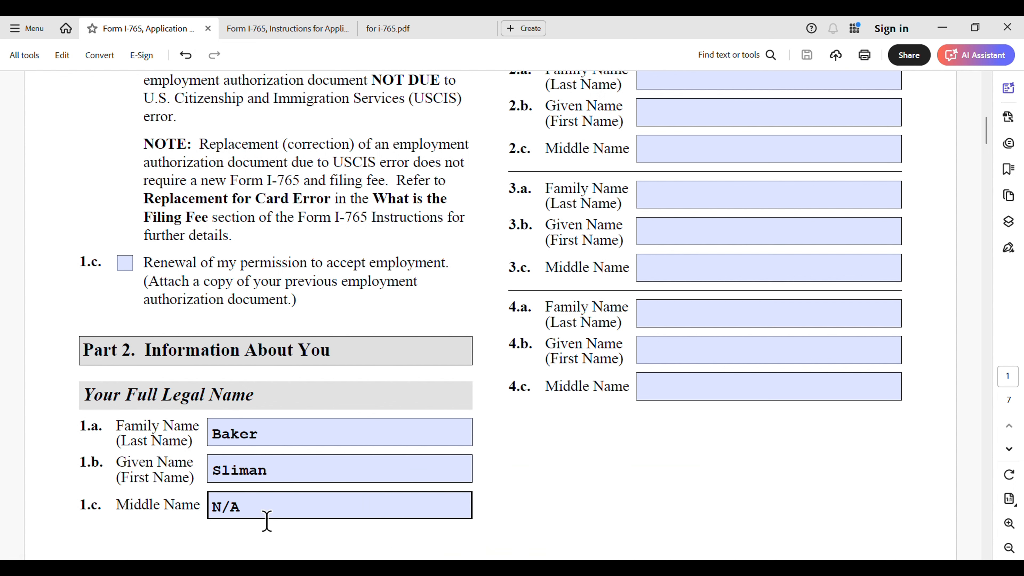
- Examine the Other Names Used section, including its instructions and name fields 2.a to 4.c
{"action": "scroll", "coordinate": [601, 460], "scroll_direction": "up", "scroll_amount": 1}
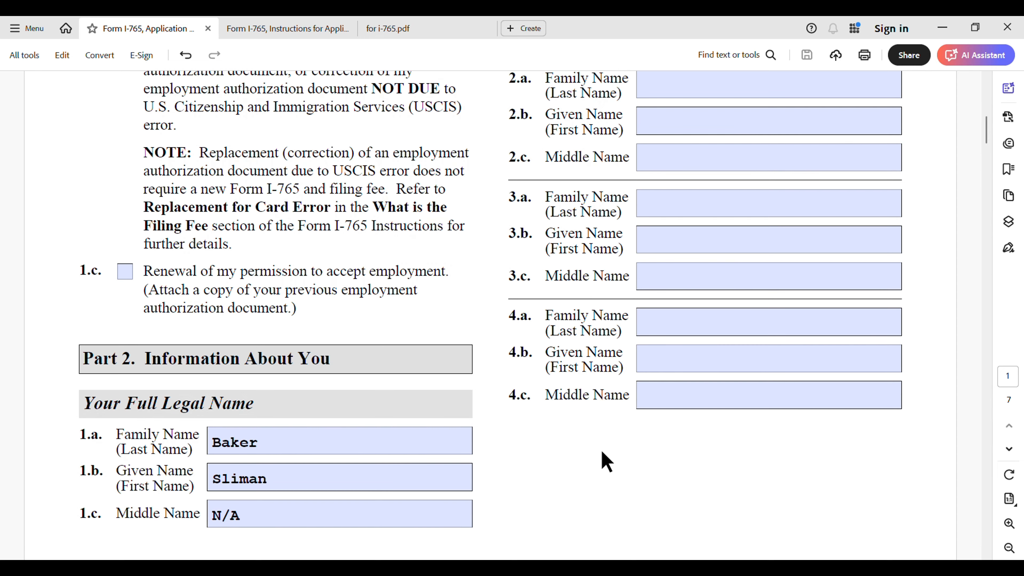
{"action": "scroll", "coordinate": [602, 456], "scroll_direction": "up", "scroll_amount": 5}
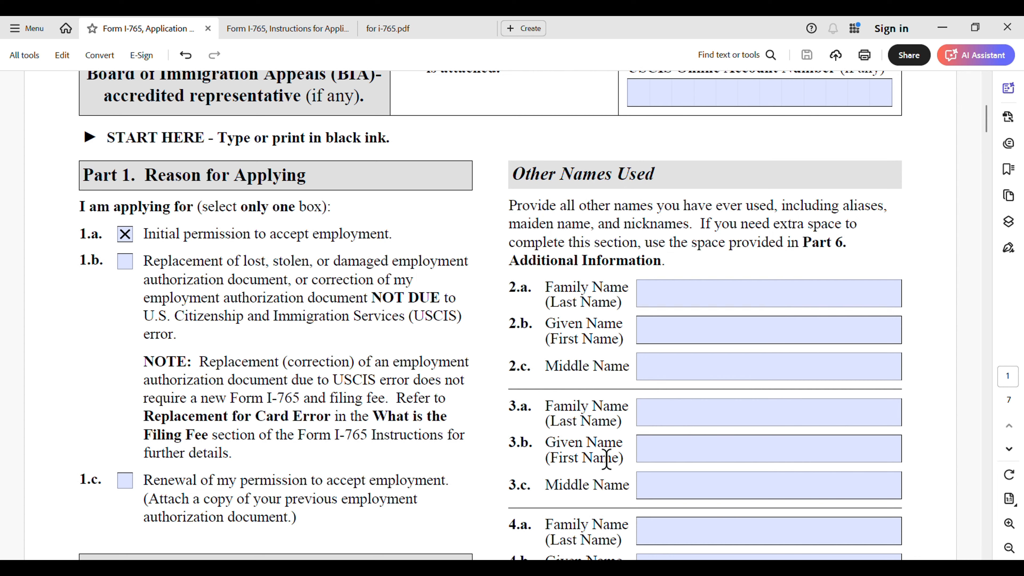
{"action": "scroll", "coordinate": [606, 460], "scroll_direction": "down", "scroll_amount": 2}
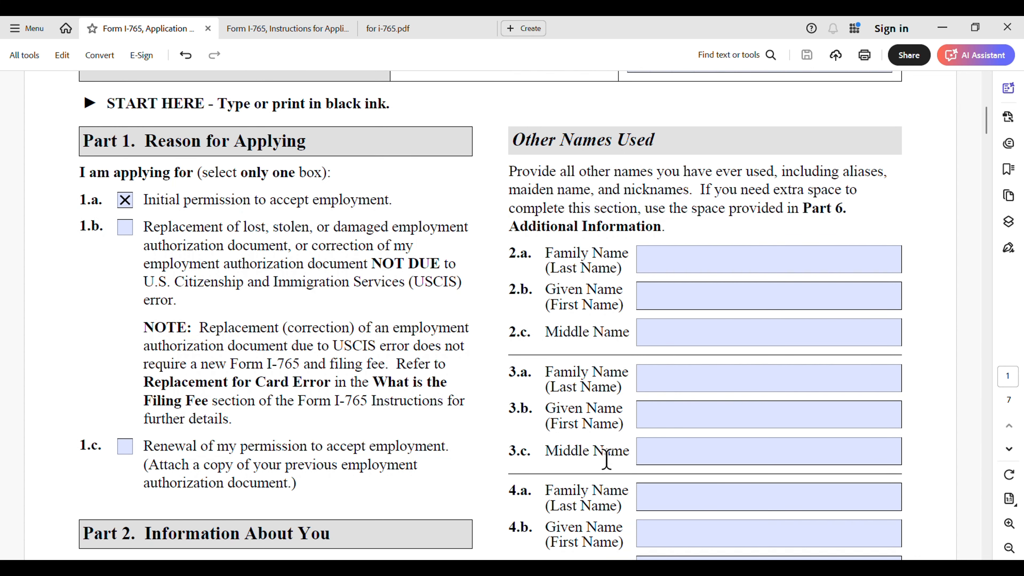
{"action": "scroll", "coordinate": [607, 460], "scroll_direction": "down", "scroll_amount": 3}
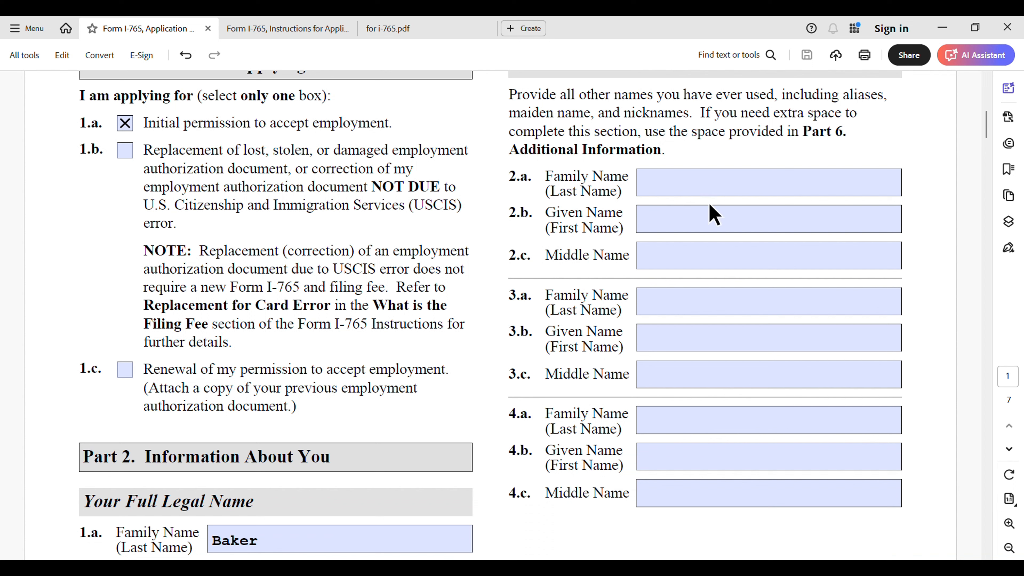
{"action": "left_click", "coordinate": [690, 197]}
{"action": "type", "text": "N"}
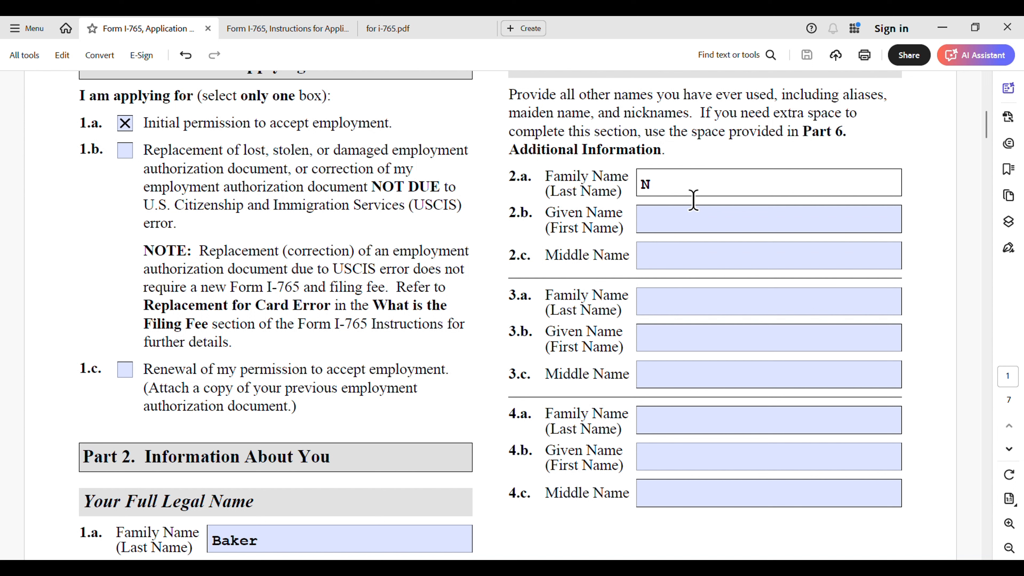
{"action": "type", "text": "A"}
{"action": "key", "text": "BackSpace"}
{"action": "key", "text": "BackSpace"}
{"action": "key", "text": "BackSpace"}
{"action": "left_click", "coordinate": [954, 291]}
- Review the U.S. mailing address entries on page 2, items 5.a to 5.f, and the physical address question in item 6
{"action": "scroll", "coordinate": [957, 300], "scroll_direction": "down", "scroll_amount": 3}
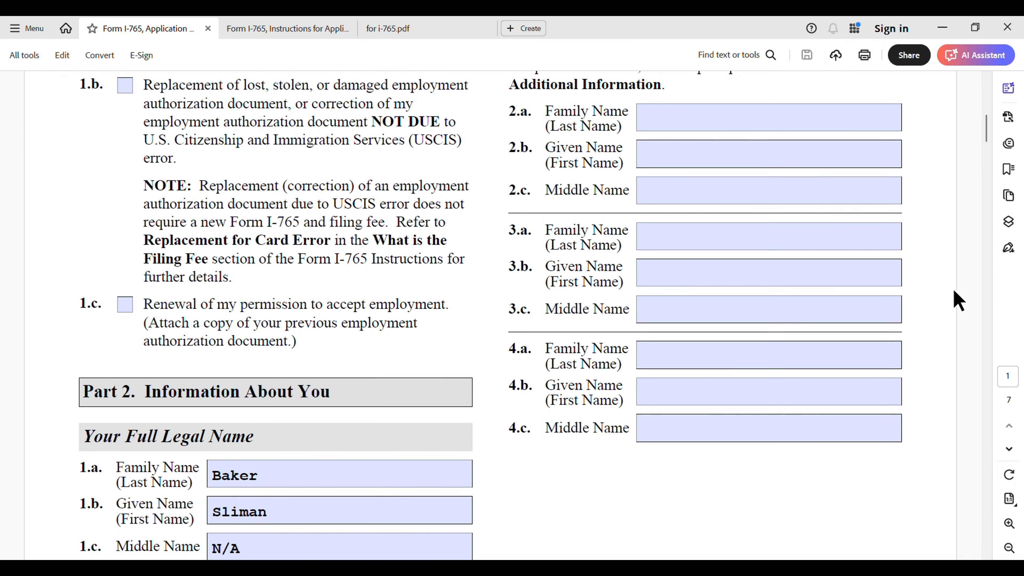
{"action": "scroll", "coordinate": [955, 292], "scroll_direction": "down", "scroll_amount": 8}
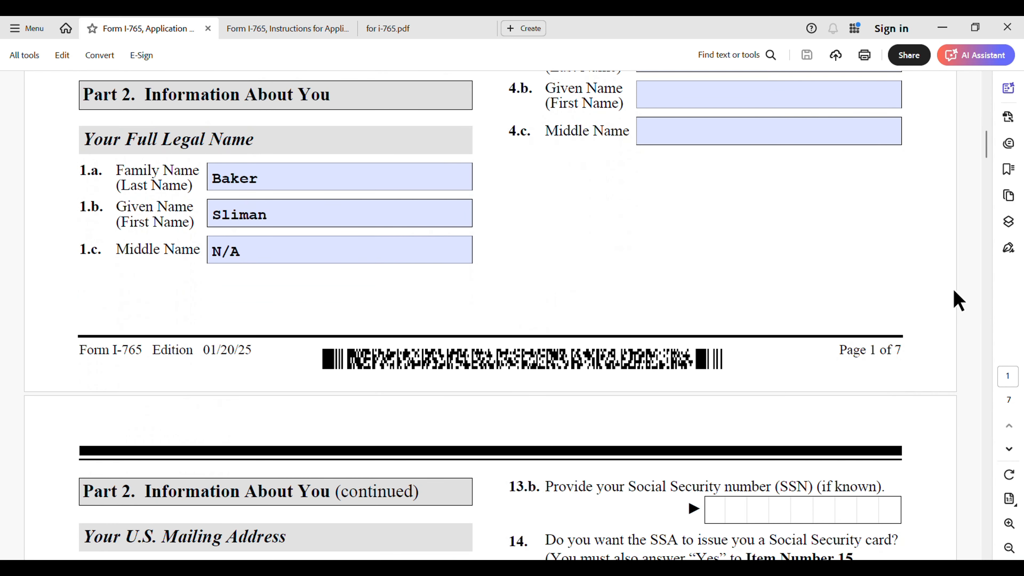
{"action": "scroll", "coordinate": [957, 300], "scroll_direction": "down", "scroll_amount": 3}
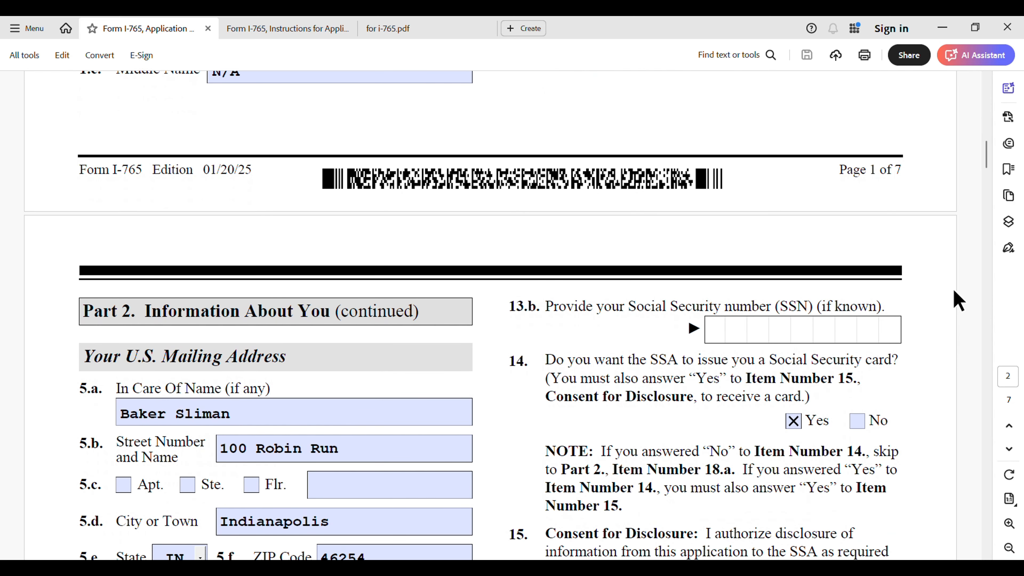
{"action": "scroll", "coordinate": [959, 301], "scroll_direction": "down", "scroll_amount": 2}
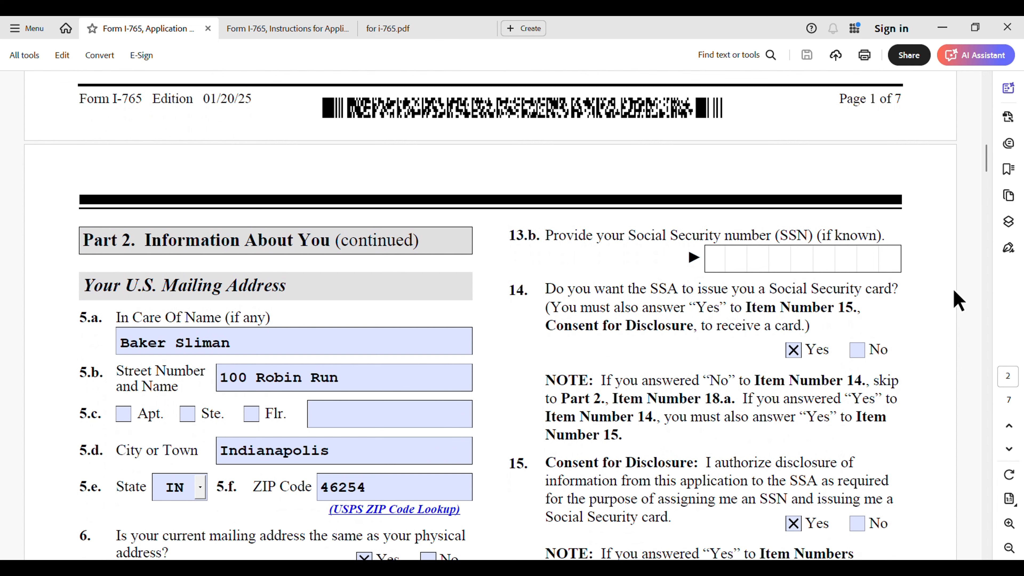
{"action": "scroll", "coordinate": [959, 301], "scroll_direction": "down", "scroll_amount": 3}
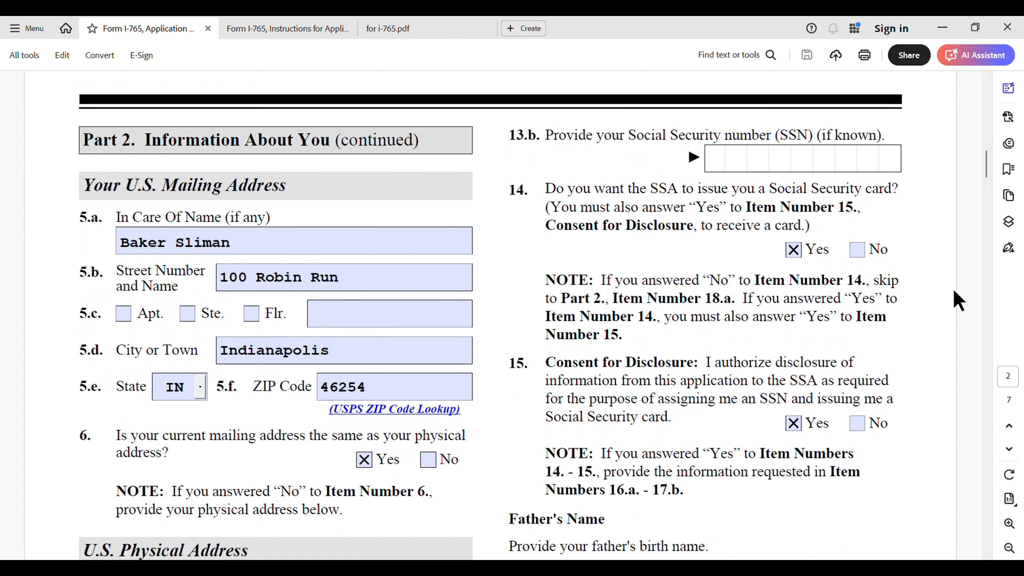
{"action": "scroll", "coordinate": [958, 300], "scroll_direction": "down", "scroll_amount": 1}
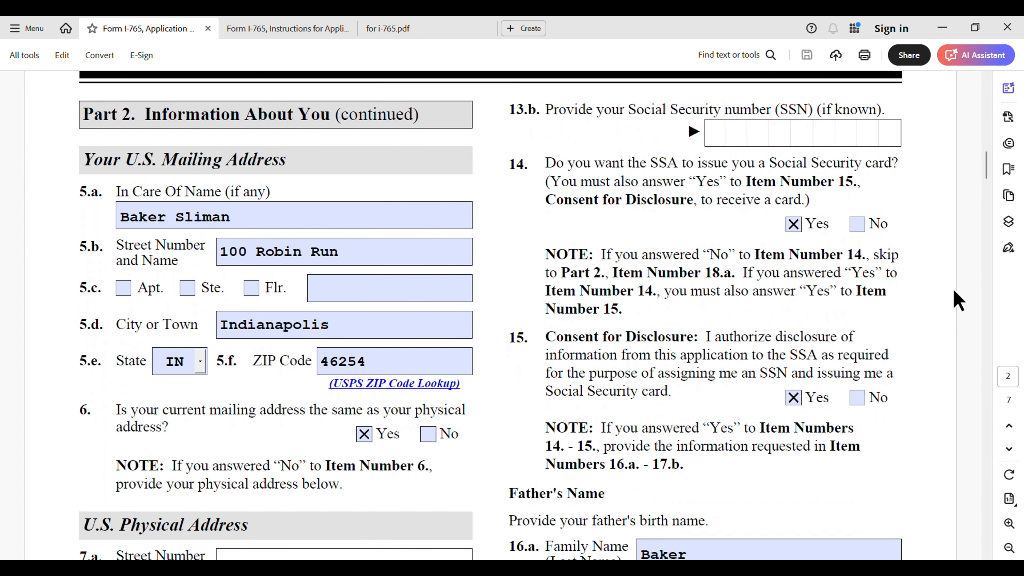
{"action": "left_click", "coordinate": [125, 220]}
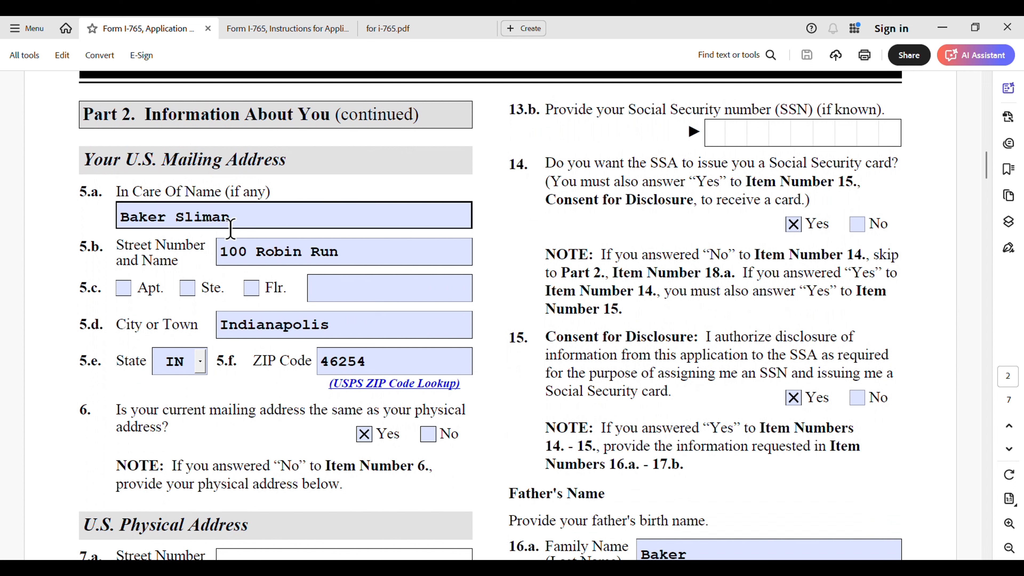
{"action": "left_click", "coordinate": [176, 238]}
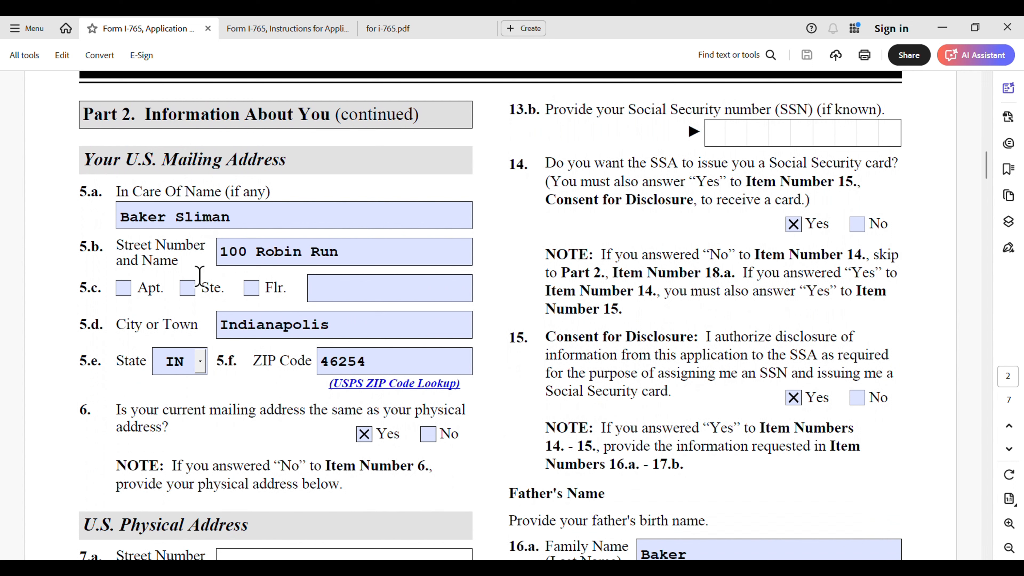
{"action": "left_click", "coordinate": [272, 269]}
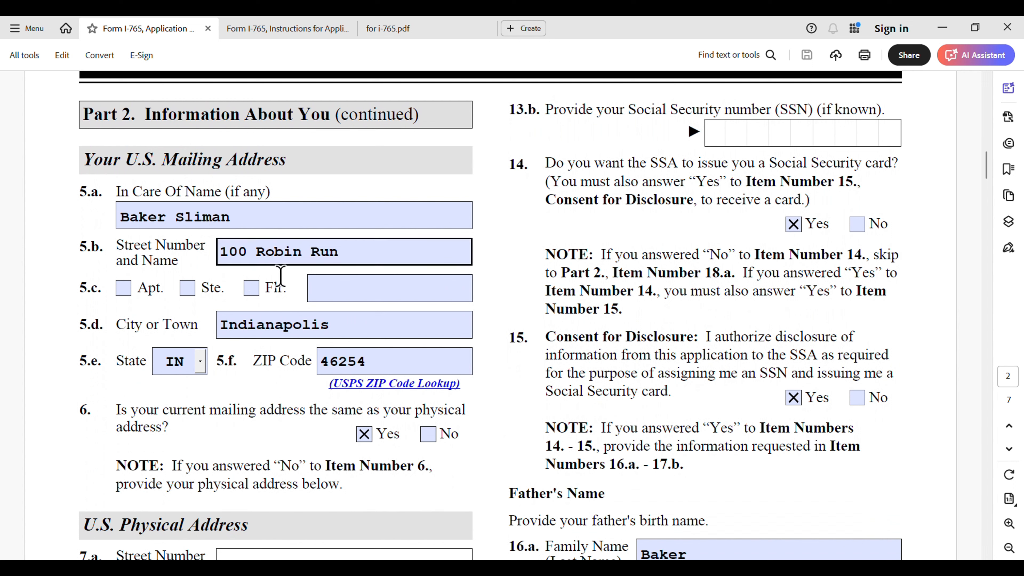
{"action": "left_click", "coordinate": [275, 281]}
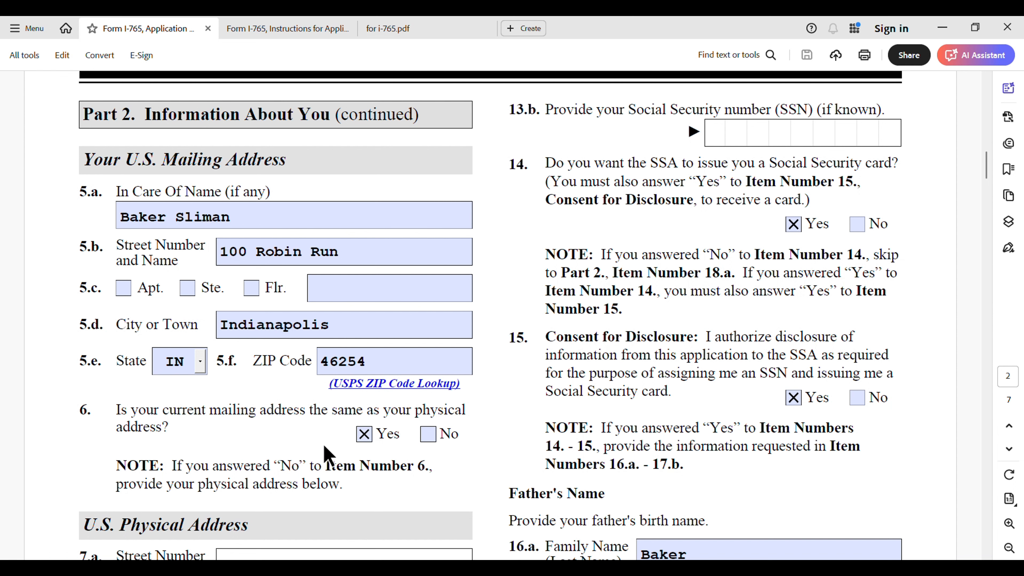
- Review the U.S. Physical Address section and the Alien Registration Number field in item 8 under Other Information
{"action": "left_click", "coordinate": [986, 555]}
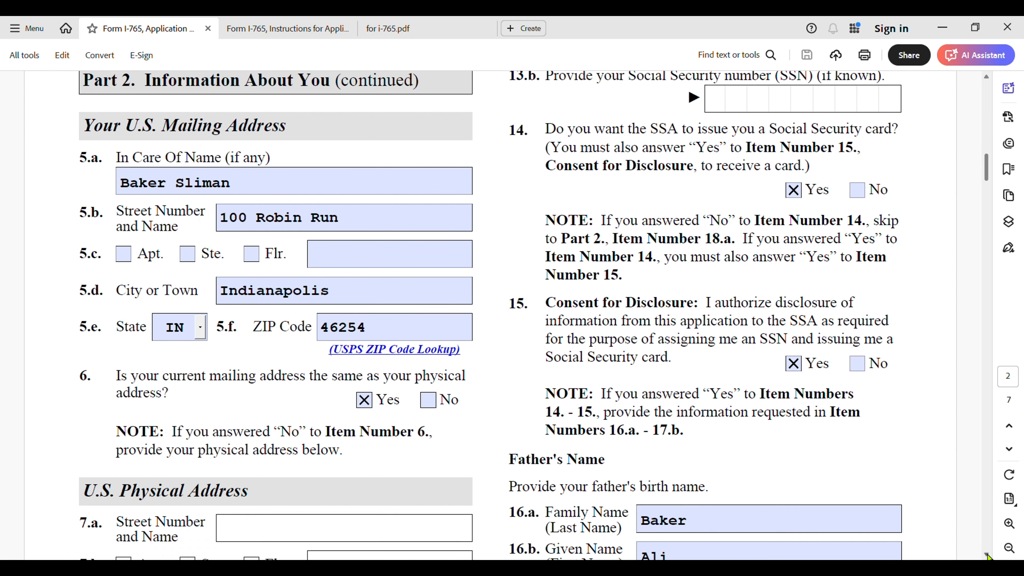
{"action": "left_click", "coordinate": [986, 555]}
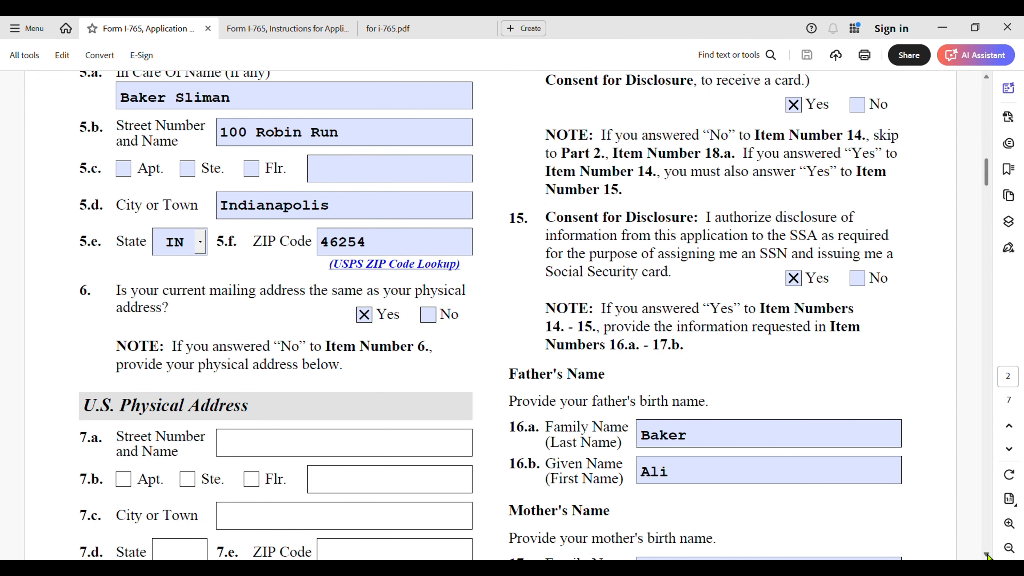
{"action": "left_click", "coordinate": [986, 555]}
{"action": "left_click", "coordinate": [986, 556]}
{"action": "left_click", "coordinate": [986, 555]}
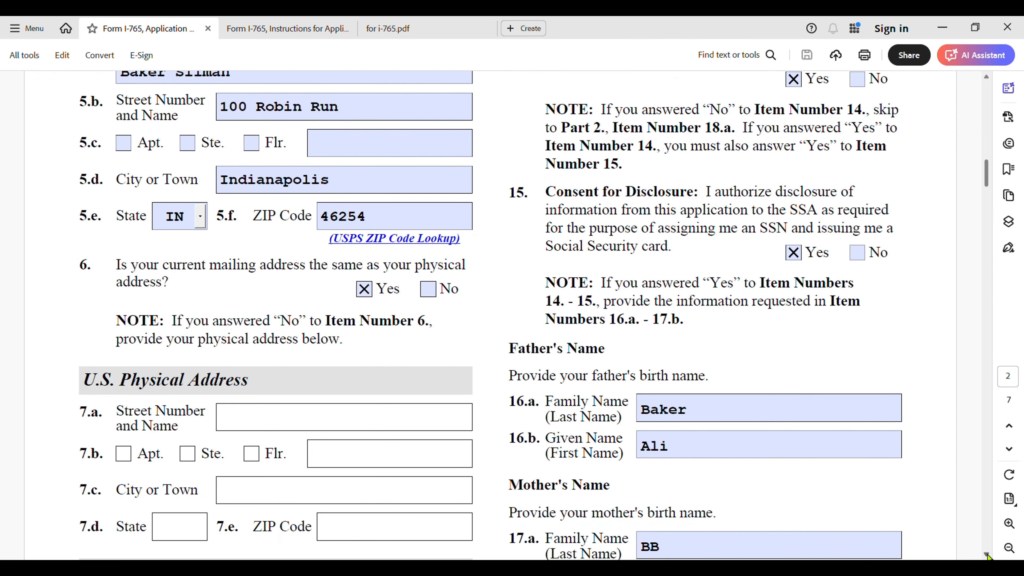
{"action": "left_click", "coordinate": [986, 556]}
{"action": "left_click", "coordinate": [986, 555]}
{"action": "left_click", "coordinate": [986, 556]}
{"action": "left_click", "coordinate": [986, 556]}
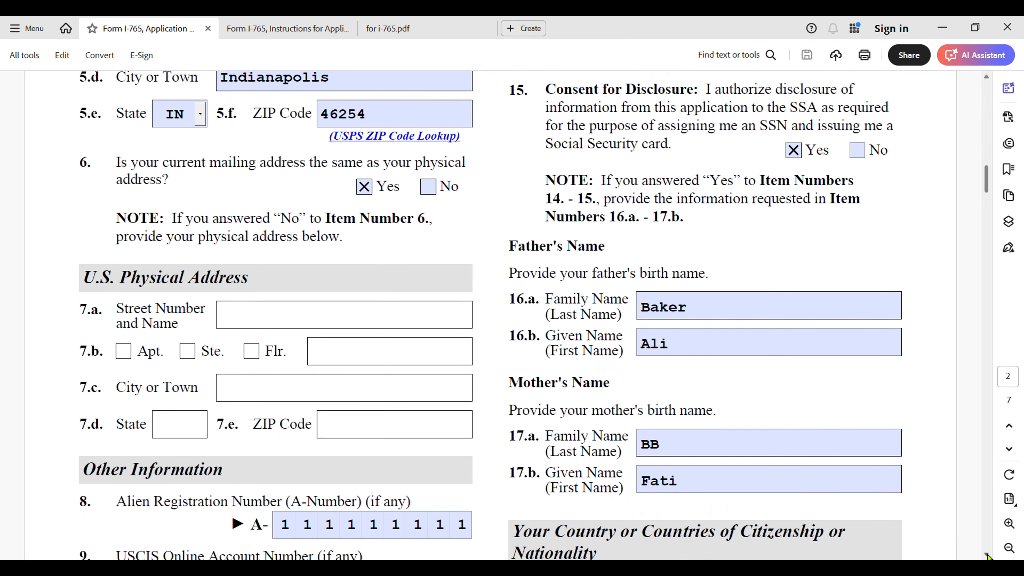
{"action": "left_click", "coordinate": [987, 555]}
{"action": "left_click", "coordinate": [986, 556]}
{"action": "left_click", "coordinate": [987, 556]}
{"action": "left_click", "coordinate": [986, 555]}
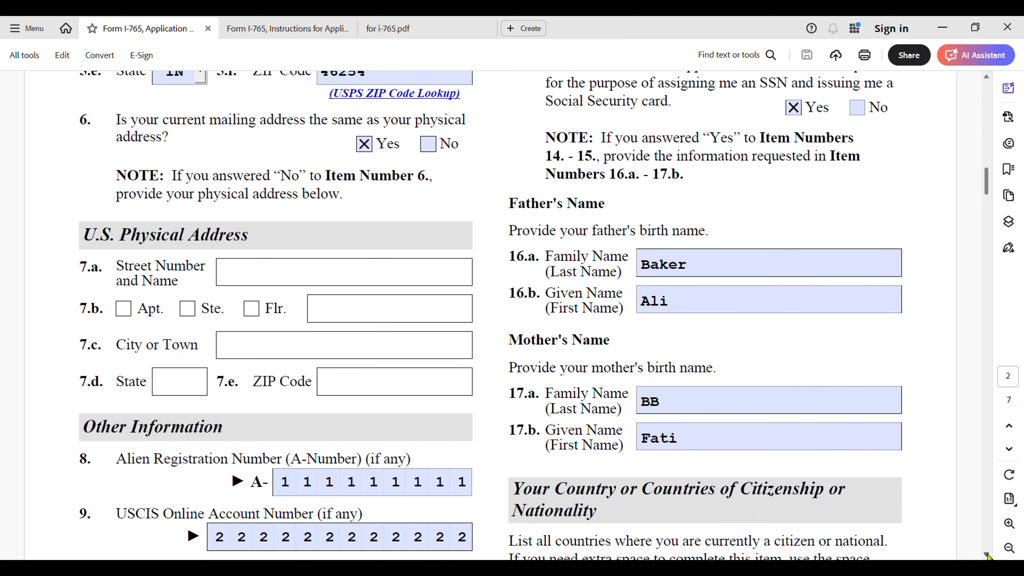
{"action": "left_click", "coordinate": [986, 556]}
{"action": "left_click", "coordinate": [986, 556]}
{"action": "left_click", "coordinate": [987, 556]}
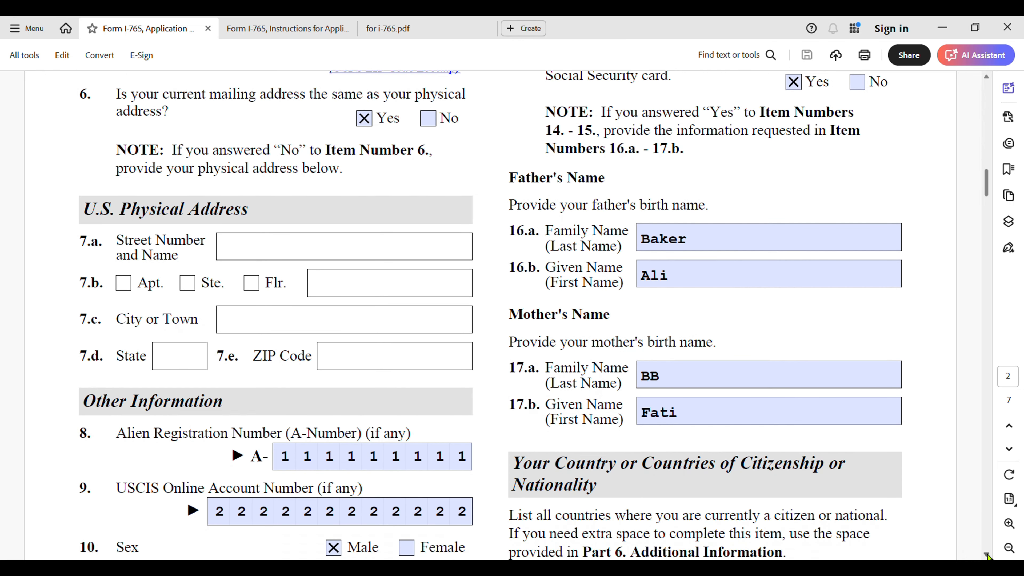
{"action": "left_click", "coordinate": [986, 556]}
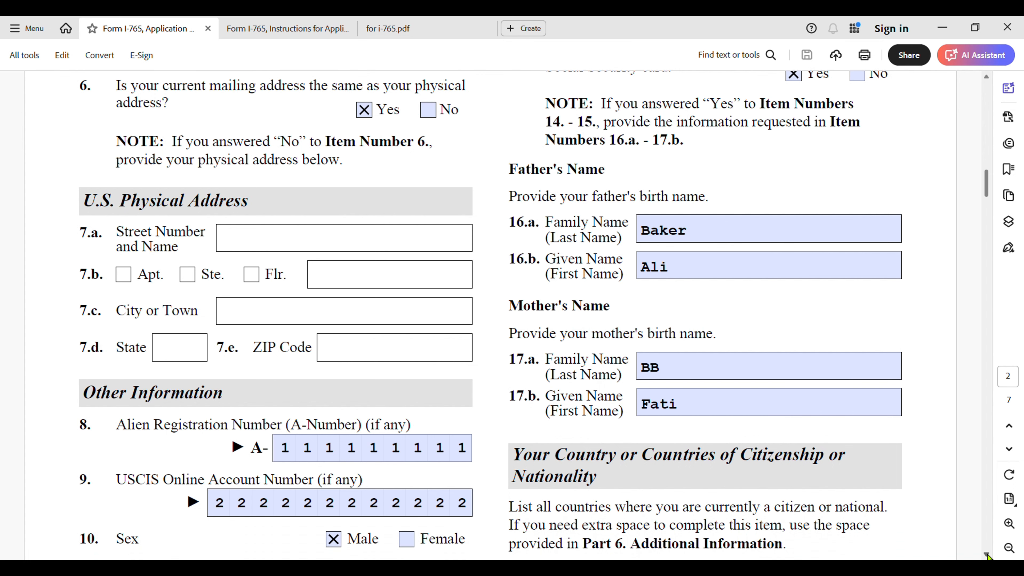
{"action": "left_click", "coordinate": [986, 556]}
{"action": "left_click", "coordinate": [986, 556]}
{"action": "left_click", "coordinate": [986, 556]}
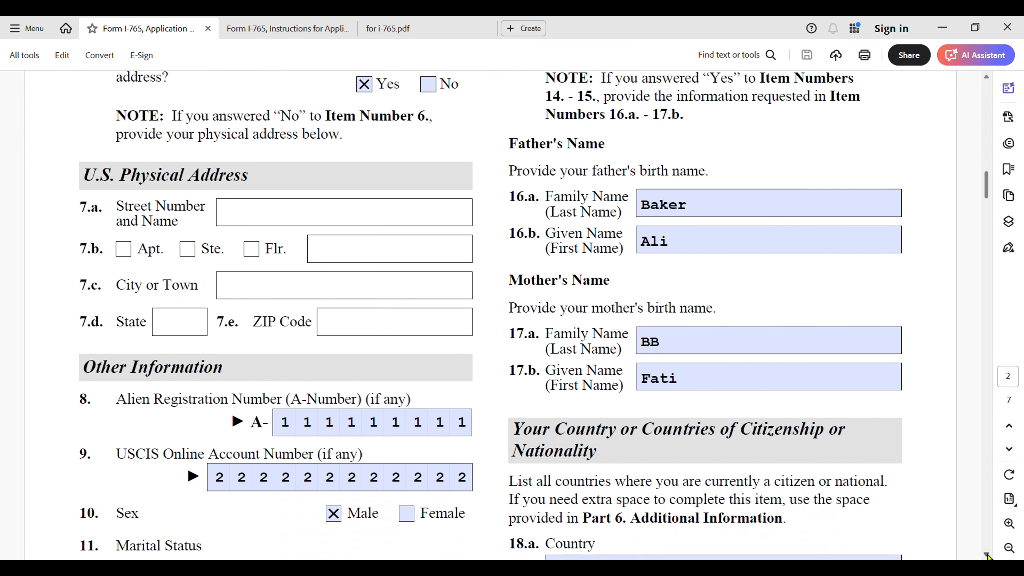
{"action": "left_click", "coordinate": [986, 556]}
{"action": "left_click", "coordinate": [986, 555]}
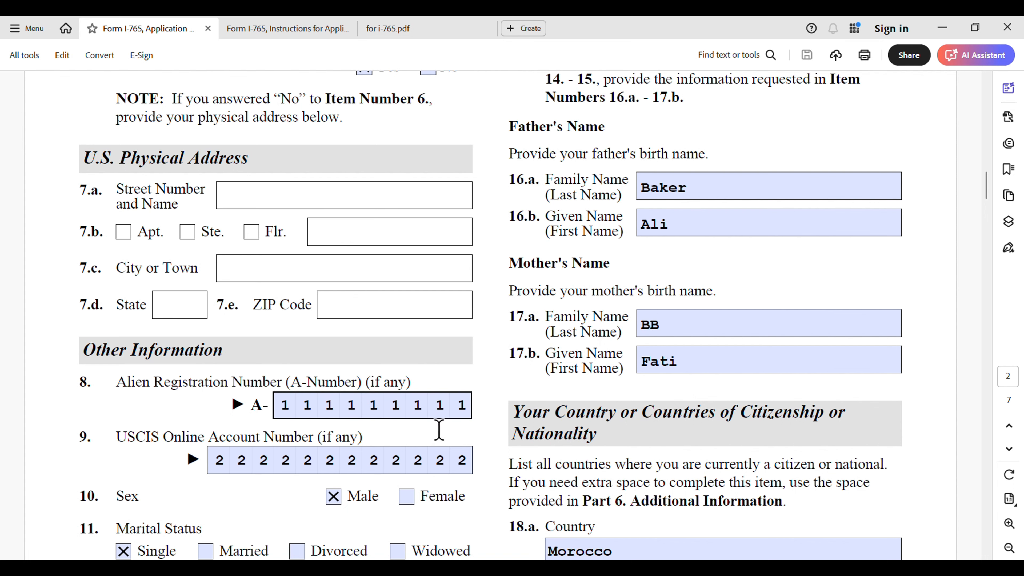
- Find the sample Form I-797C notice in for i-765.pdf and examine where the A-Number is located
{"action": "left_click", "coordinate": [409, 30]}
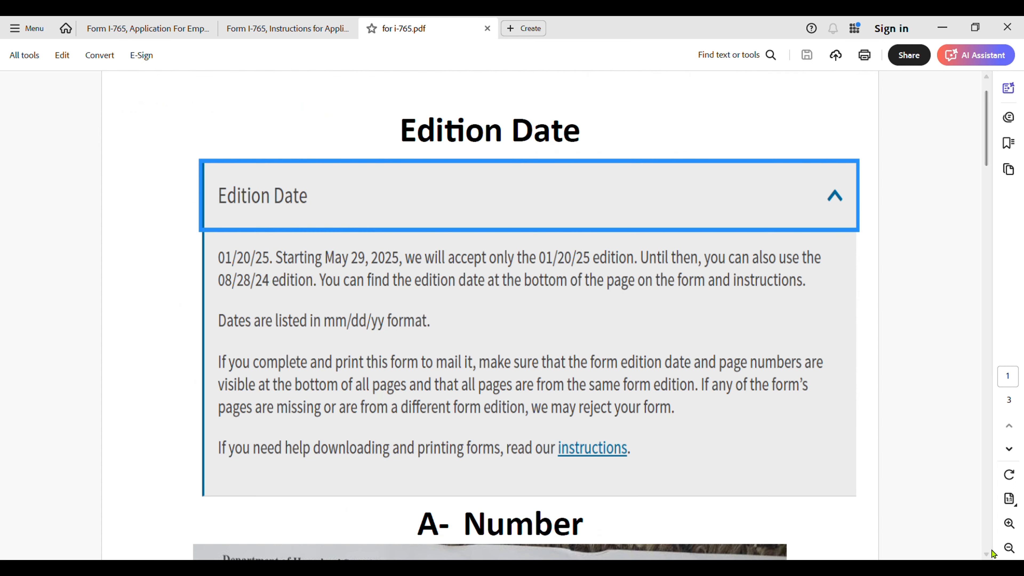
{"action": "left_click", "coordinate": [987, 555]}
{"action": "scroll", "coordinate": [988, 555], "scroll_direction": "down", "scroll_amount": 10}
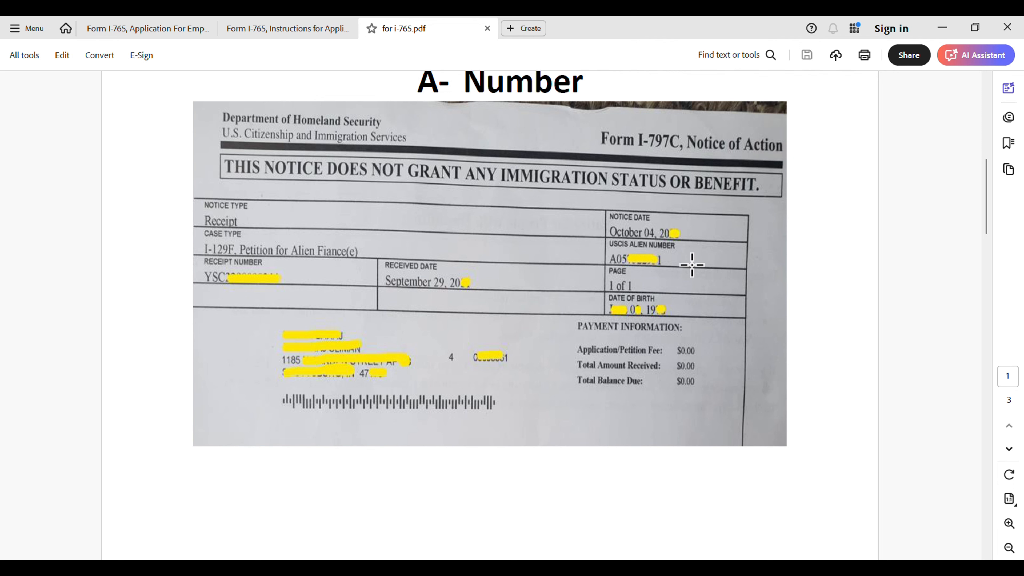
- Find the USCIS Online Account sample notice in for i-765.pdf and examine where the account number is located
{"action": "left_click", "coordinate": [162, 35]}
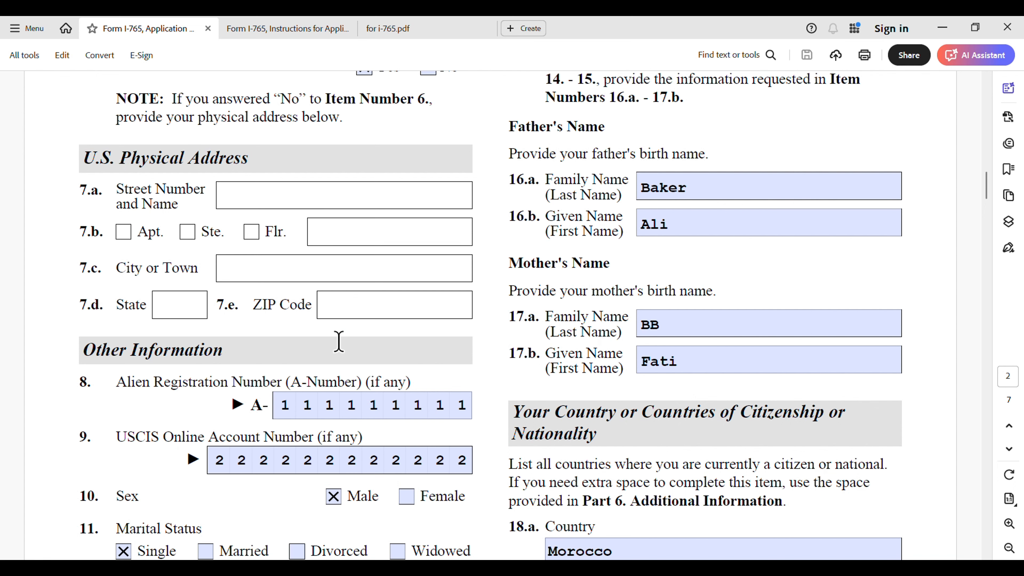
{"action": "left_click", "coordinate": [399, 27]}
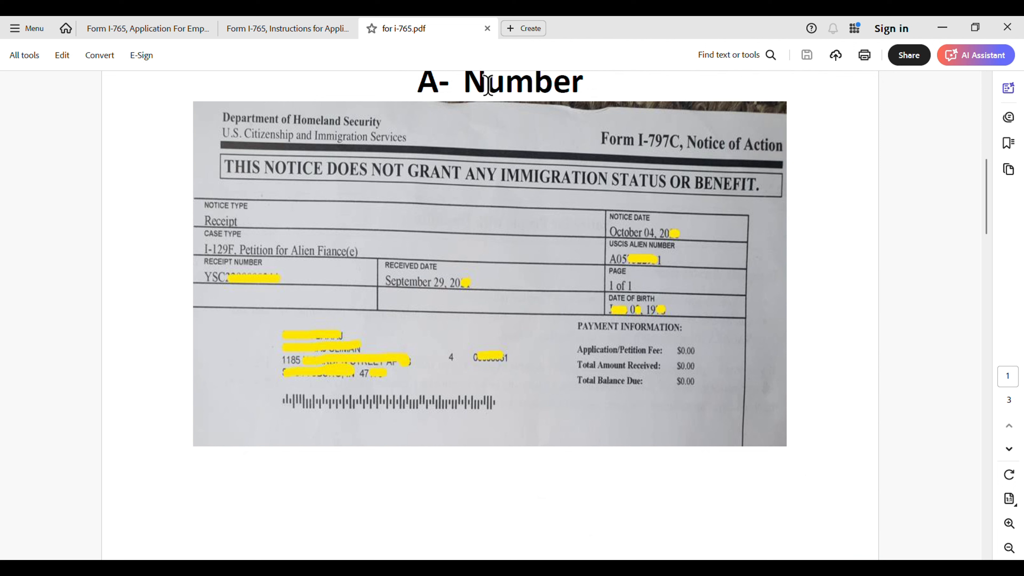
{"action": "scroll", "coordinate": [986, 556], "scroll_direction": "down", "scroll_amount": 10}
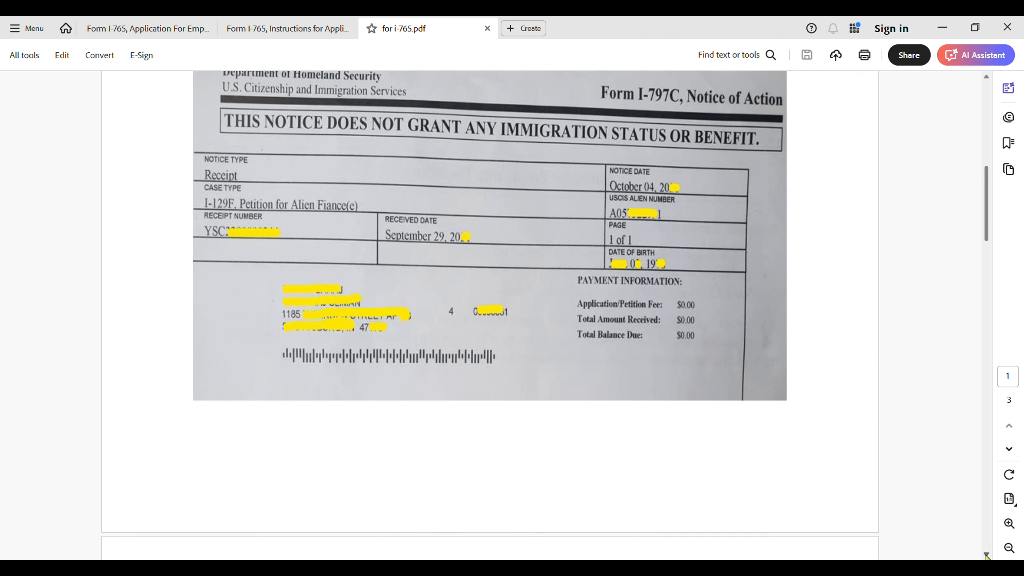
{"action": "scroll", "coordinate": [985, 556], "scroll_direction": "down", "scroll_amount": 5}
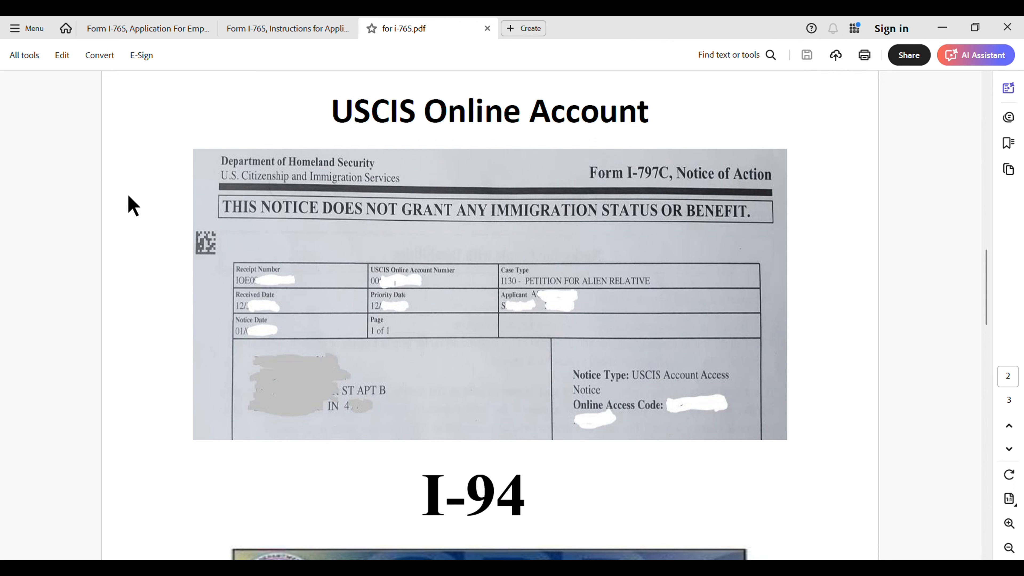
- Return to the Form I-765 application and review items 9 to 13.a under Other Information, including the note about Social Security cards
{"action": "left_click", "coordinate": [157, 29]}
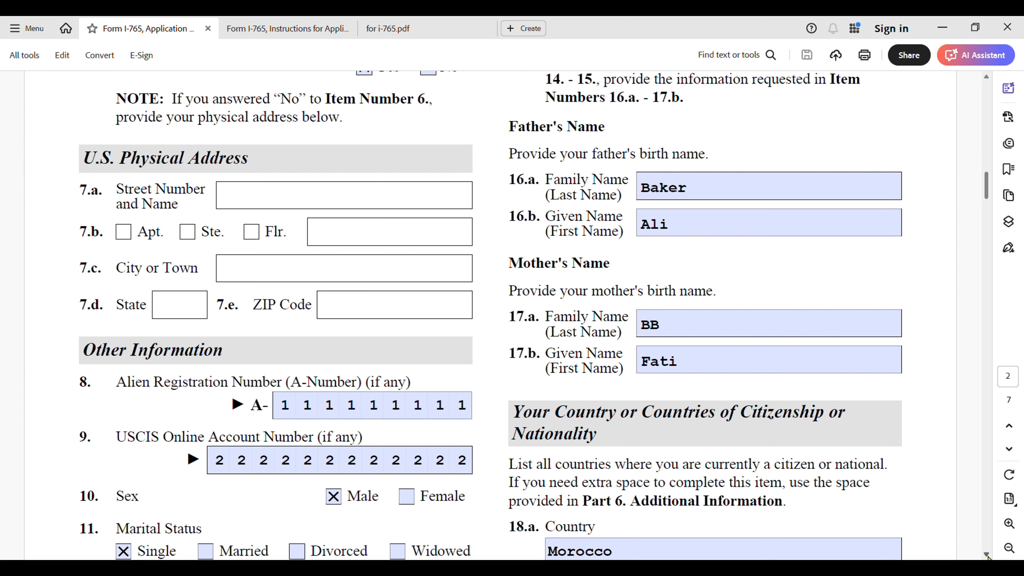
{"action": "left_click", "coordinate": [986, 555]}
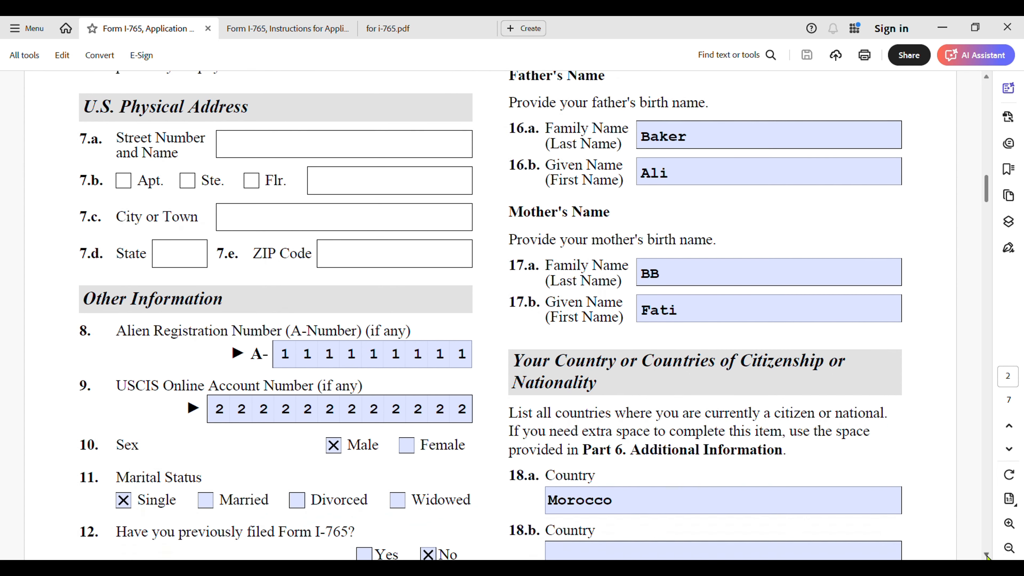
{"action": "left_click", "coordinate": [986, 555]}
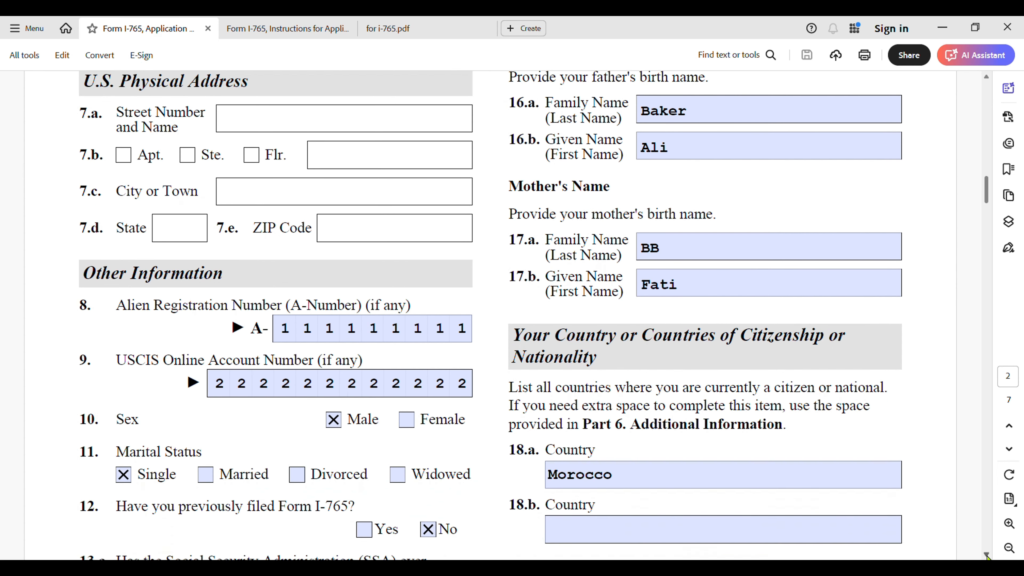
{"action": "left_click", "coordinate": [986, 556]}
{"action": "left_click", "coordinate": [986, 555]}
{"action": "left_click", "coordinate": [986, 555]}
{"action": "left_click", "coordinate": [986, 555]}
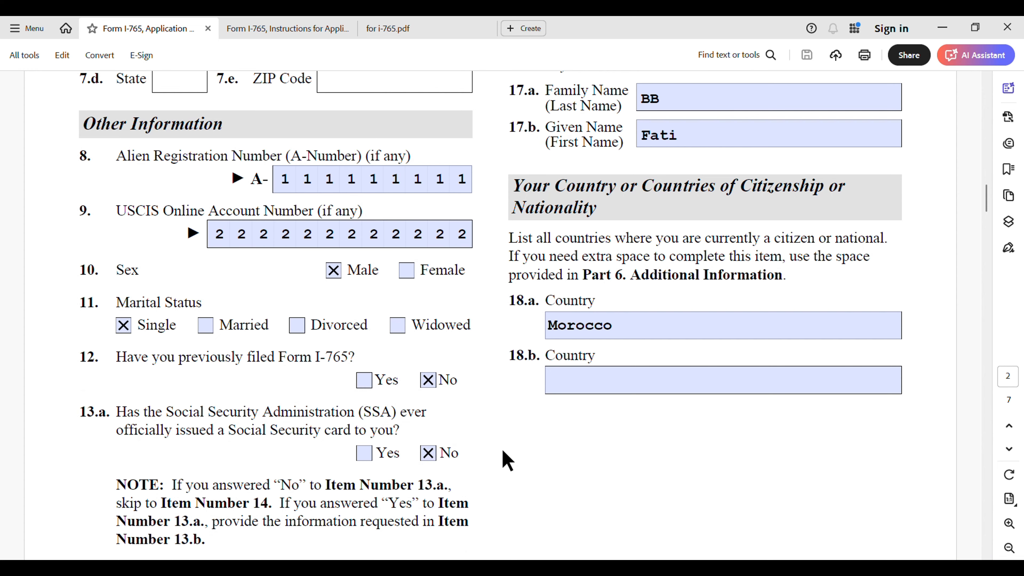
{"action": "scroll", "coordinate": [503, 453], "scroll_direction": "down", "scroll_amount": 1}
{"action": "scroll", "coordinate": [507, 452], "scroll_direction": "down", "scroll_amount": 2}
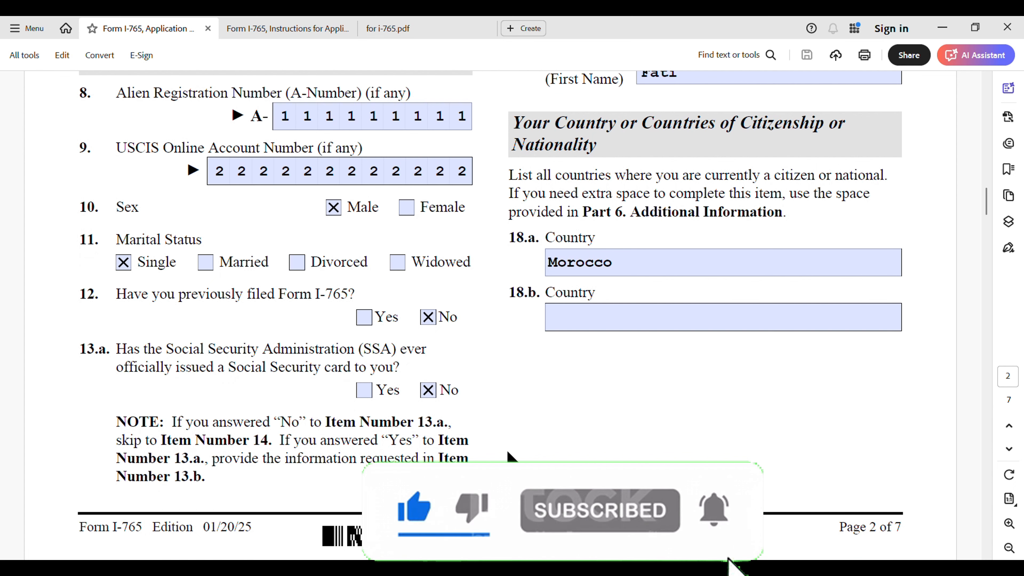
- Review the Social Security items 13.b to 15 on page 2, including the card request and Consent for Disclosure
{"action": "scroll", "coordinate": [511, 456], "scroll_direction": "up", "scroll_amount": 1}
{"action": "scroll", "coordinate": [511, 456], "scroll_direction": "up", "scroll_amount": 6}
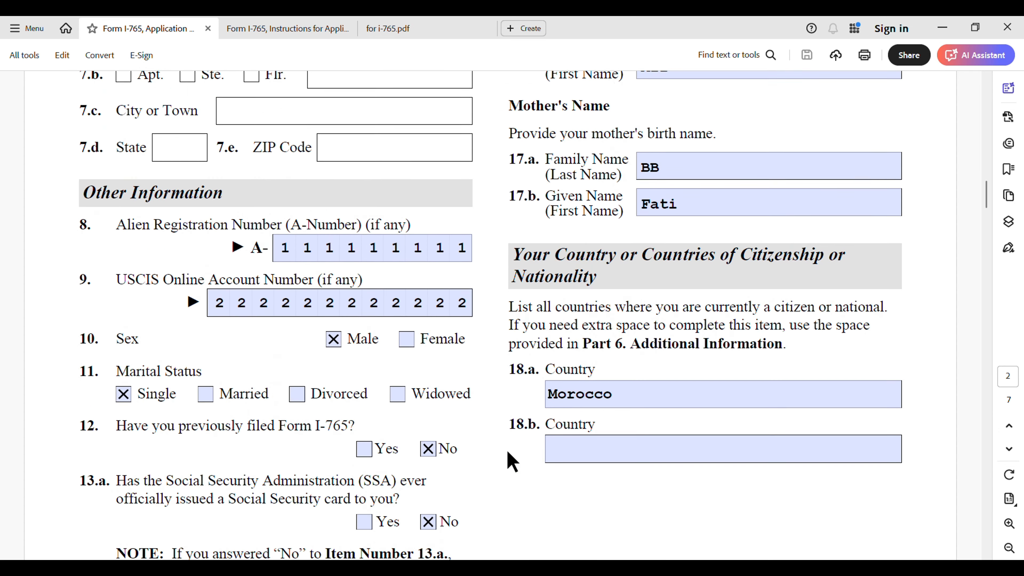
{"action": "scroll", "coordinate": [511, 456], "scroll_direction": "up", "scroll_amount": 5}
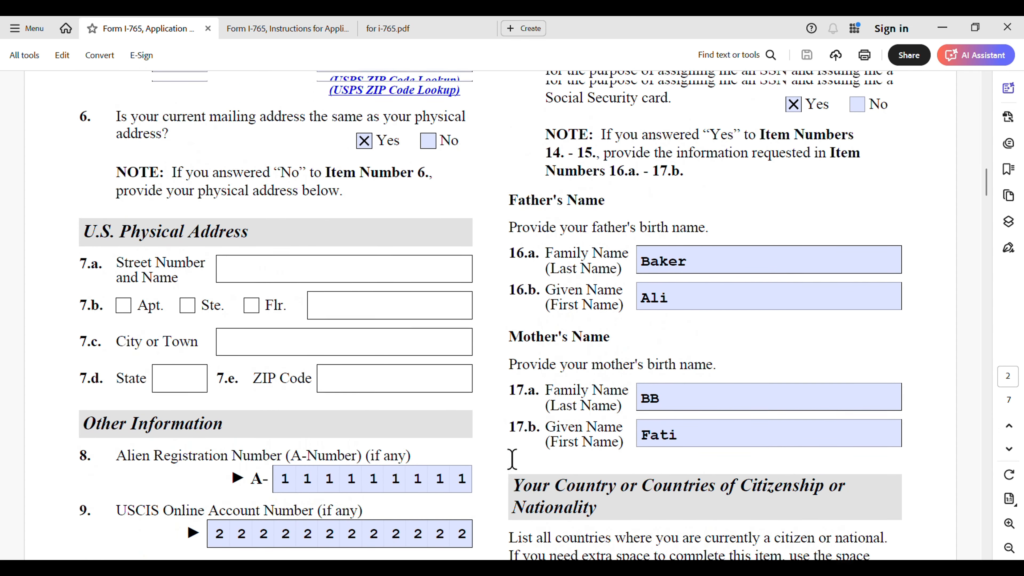
{"action": "scroll", "coordinate": [511, 457], "scroll_direction": "up", "scroll_amount": 6}
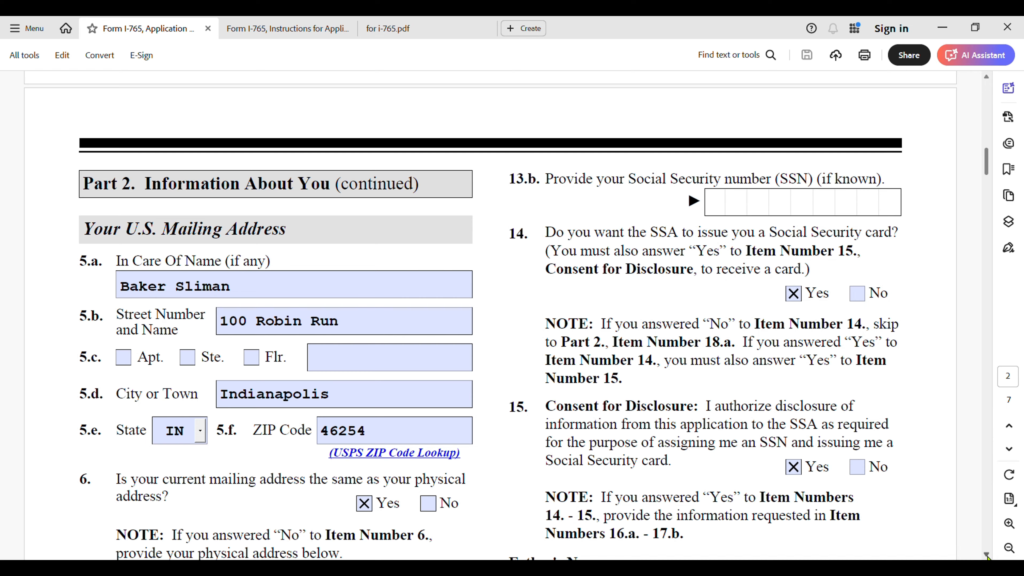
- Review the note below item 15 and the Father's Name and Mother's Name entries in items 16.a to 17.b
{"action": "left_click", "coordinate": [987, 554]}
{"action": "scroll", "coordinate": [986, 554], "scroll_direction": "down", "scroll_amount": 5}
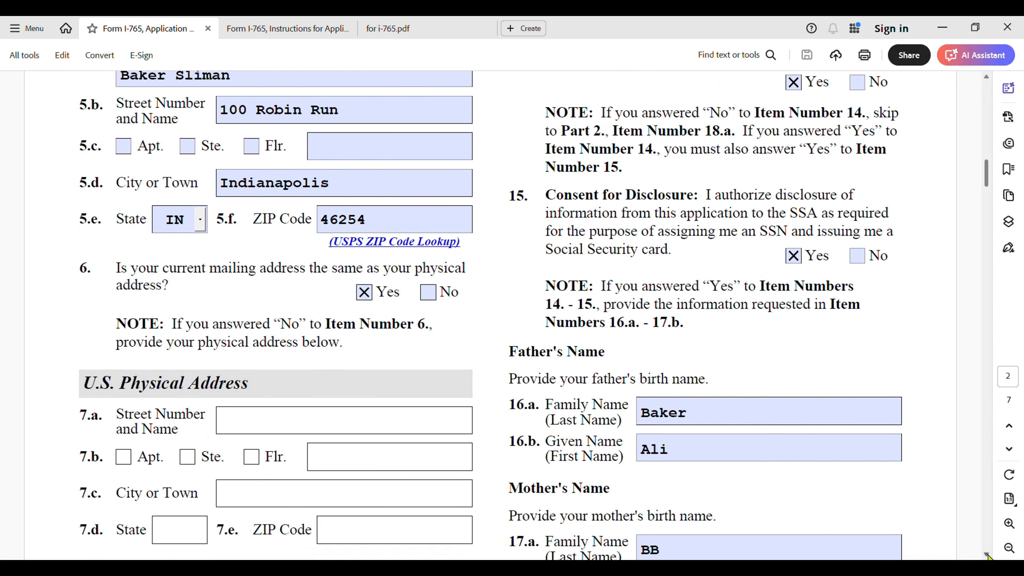
{"action": "left_click", "coordinate": [986, 555]}
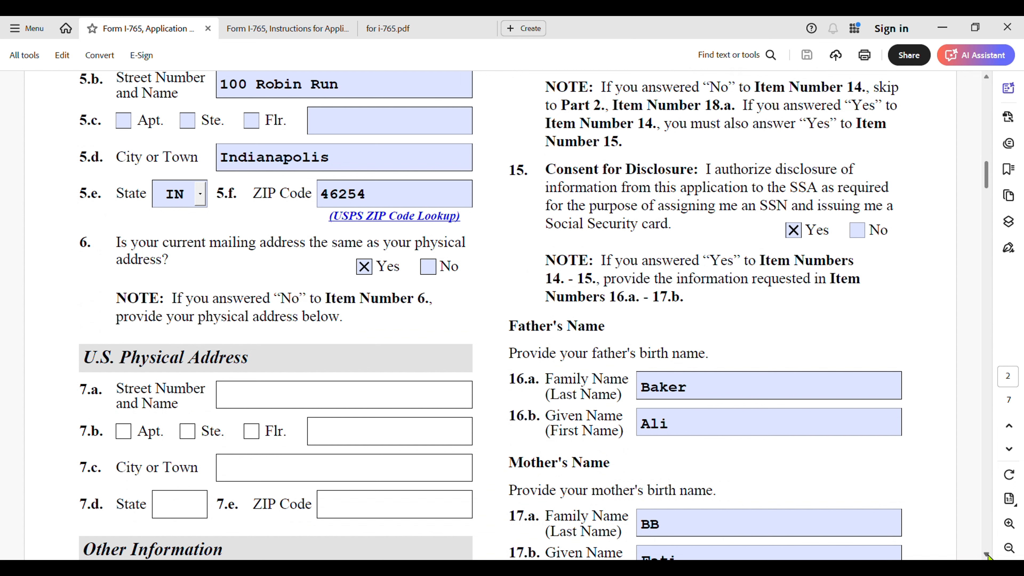
{"action": "scroll", "coordinate": [986, 556], "scroll_direction": "down", "scroll_amount": 3}
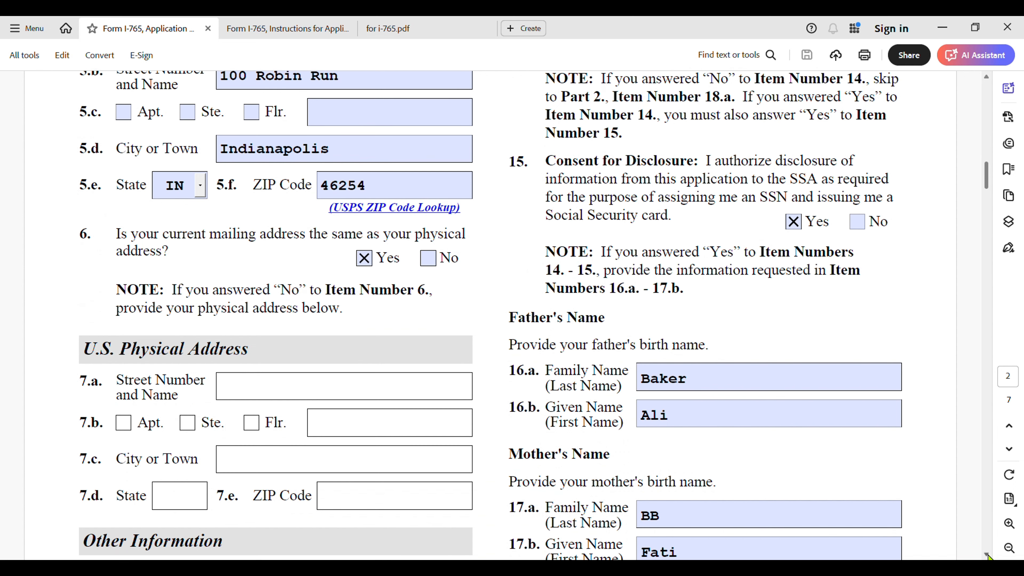
{"action": "scroll", "coordinate": [987, 556], "scroll_direction": "down", "scroll_amount": 2}
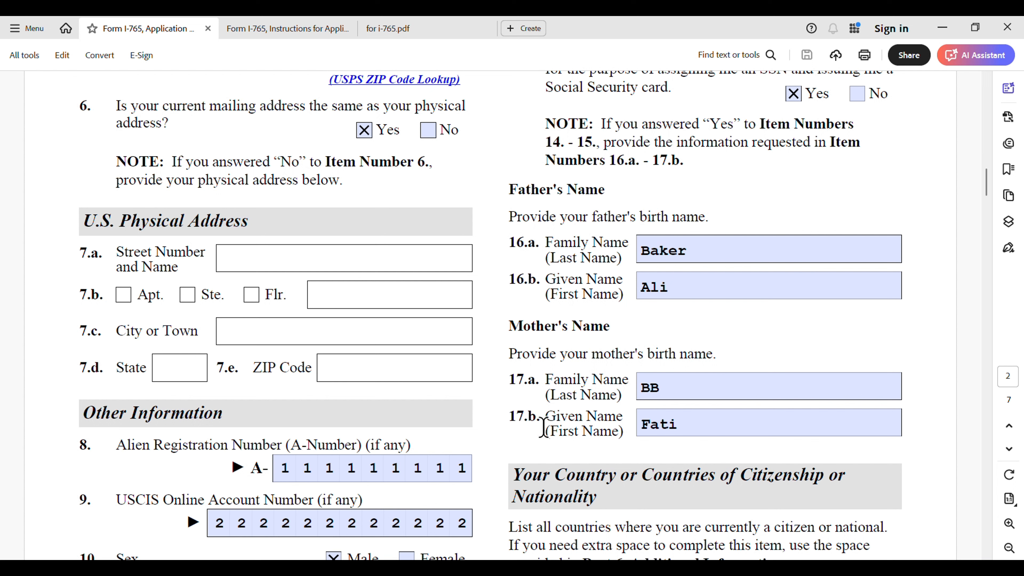
{"action": "scroll", "coordinate": [738, 432], "scroll_direction": "down", "scroll_amount": 1}
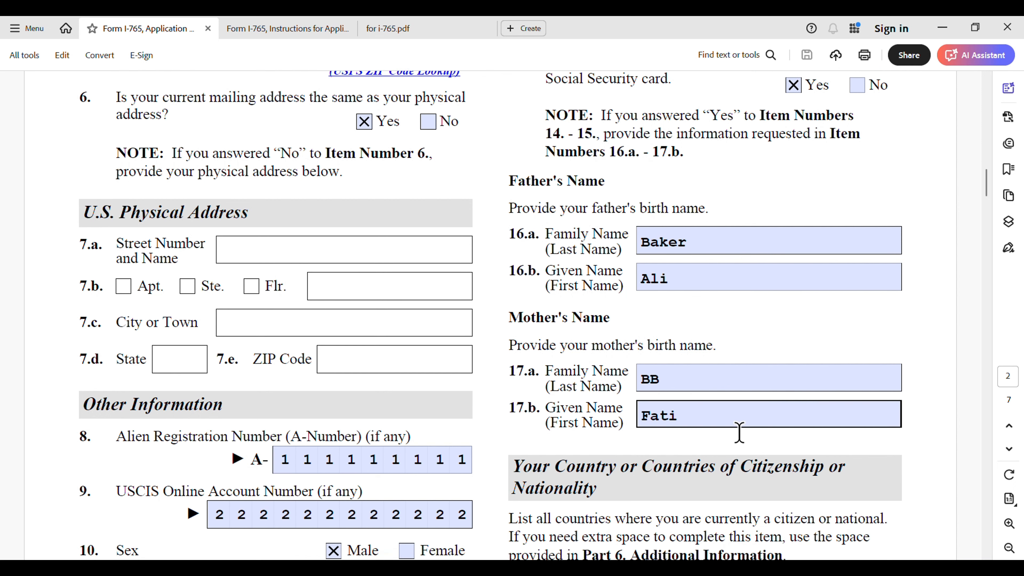
- Review the countries of citizenship or nationality section, items 18.a and 18.b
{"action": "scroll", "coordinate": [738, 432], "scroll_direction": "down", "scroll_amount": 5}
{"action": "scroll", "coordinate": [738, 432], "scroll_direction": "down", "scroll_amount": 3}
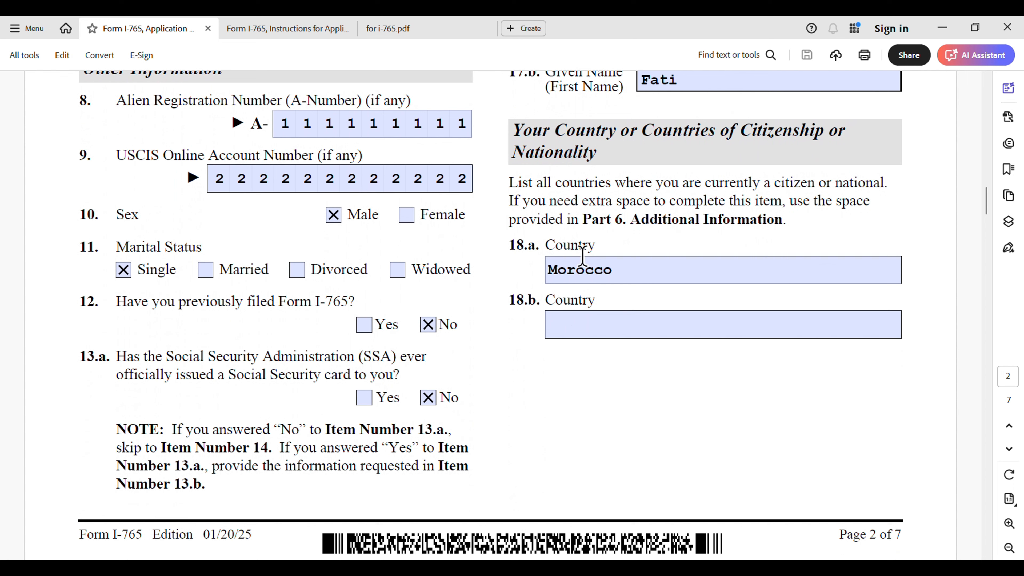
{"action": "left_click", "coordinate": [551, 274]}
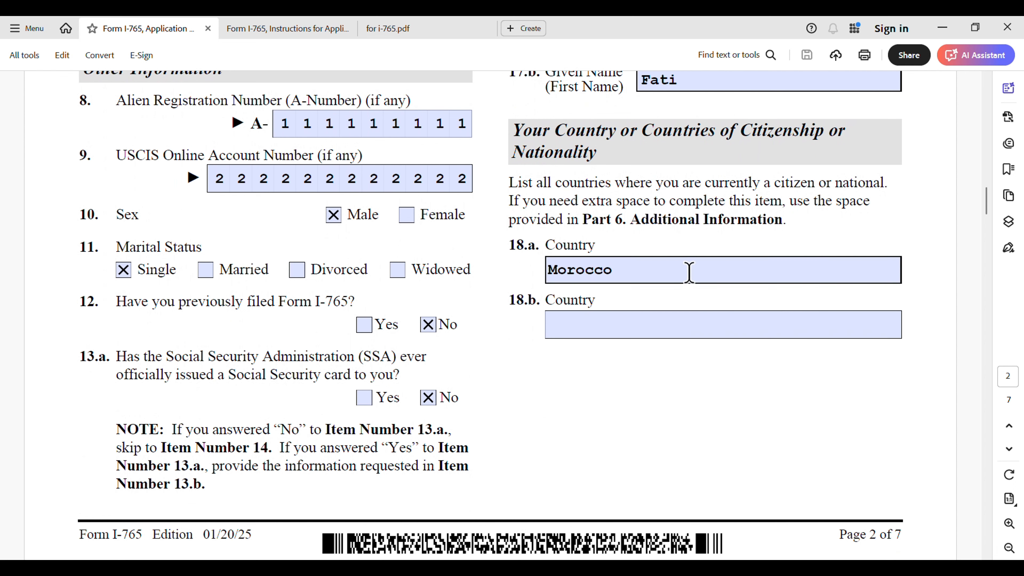
{"action": "scroll", "coordinate": [698, 334], "scroll_direction": "down", "scroll_amount": 9}
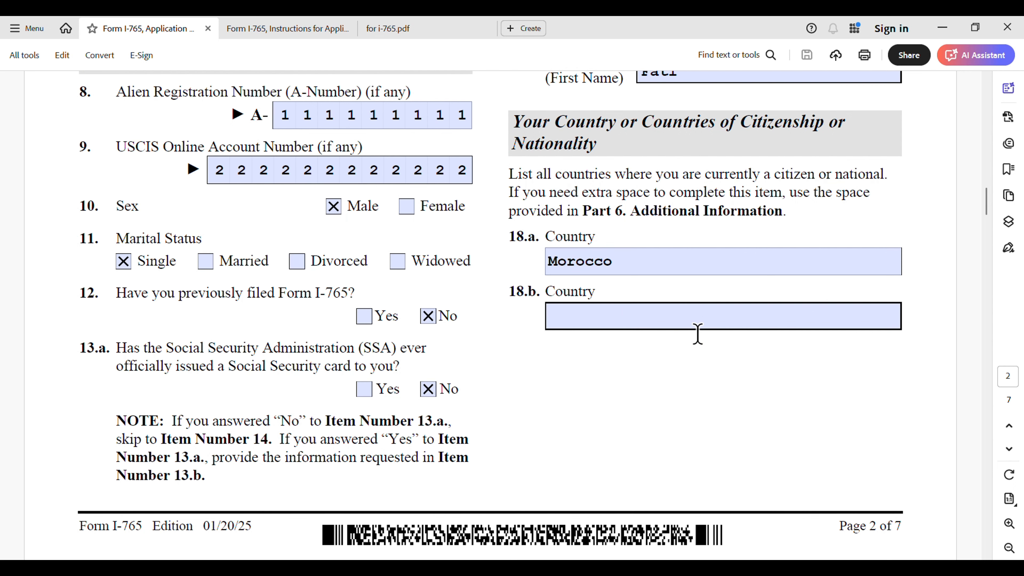
- Review the Place of Birth entries 19.a to 19.c and the Date of Birth field in item 20 on page 3
{"action": "scroll", "coordinate": [698, 334], "scroll_direction": "down", "scroll_amount": 4}
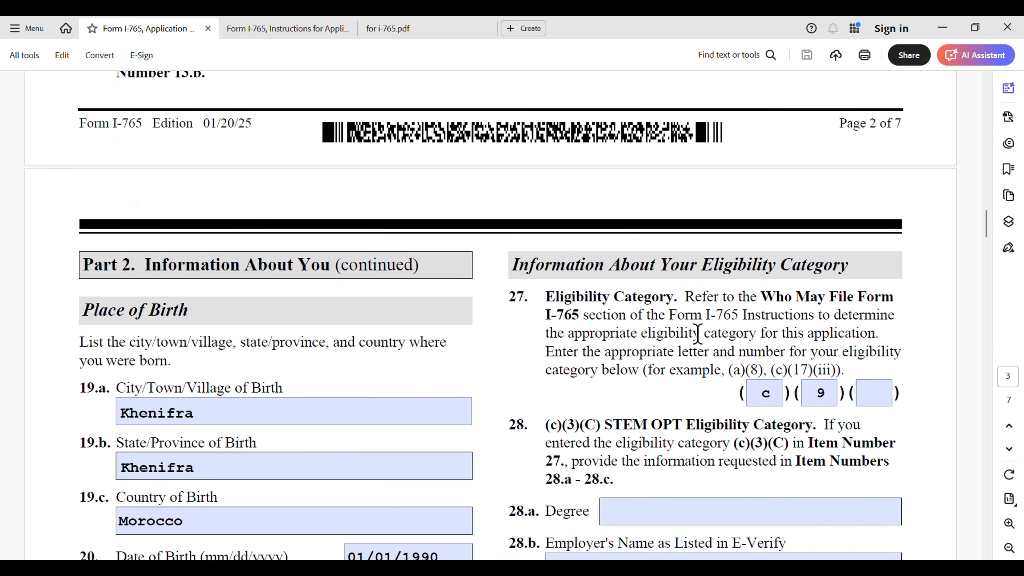
{"action": "scroll", "coordinate": [698, 334], "scroll_direction": "down", "scroll_amount": 1}
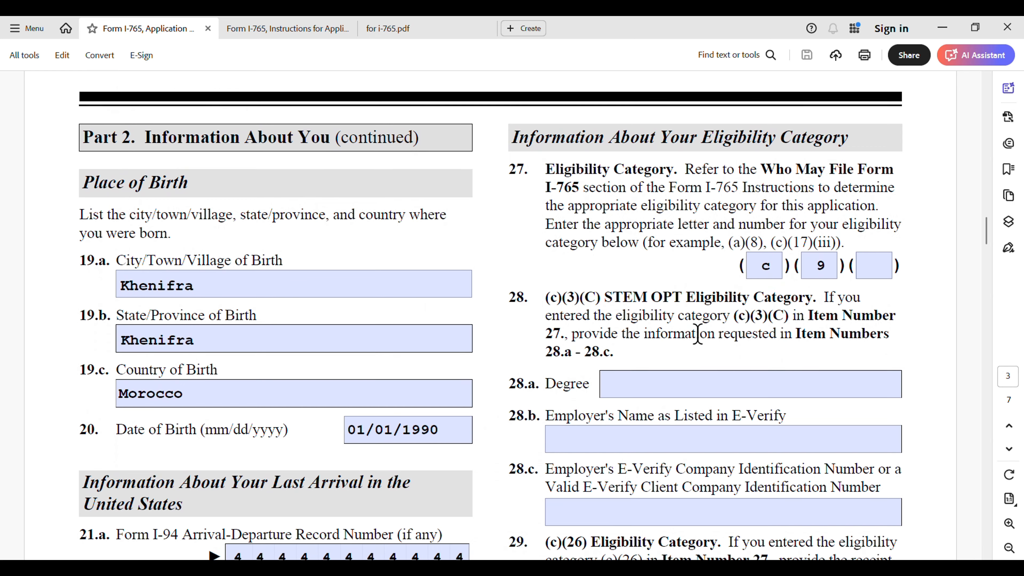
{"action": "scroll", "coordinate": [698, 333], "scroll_direction": "down", "scroll_amount": 1}
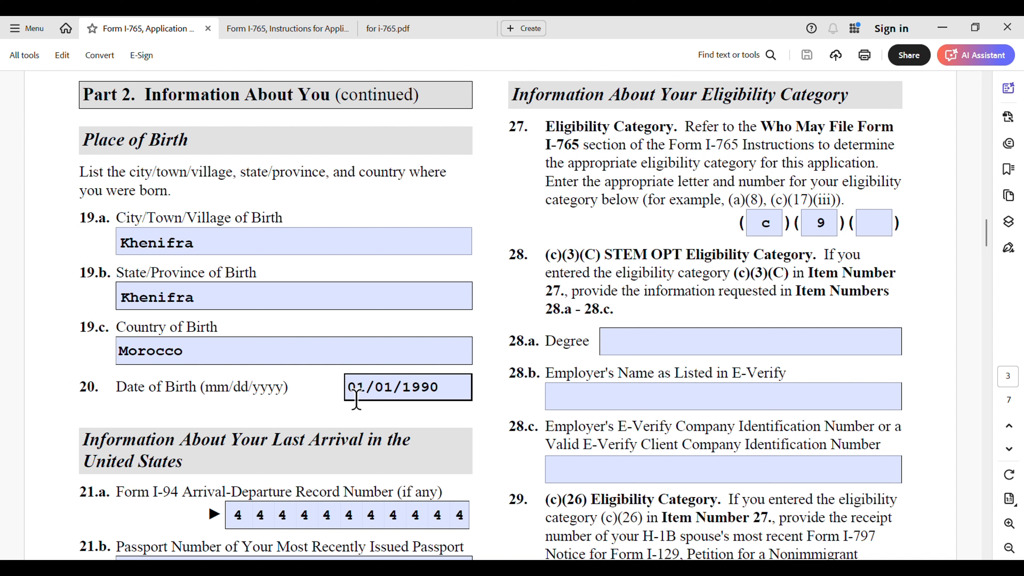
- Check the I-94 record number field in item 21.a against the sample I-94 in for i-765.pdf, returning to the application
{"action": "scroll", "coordinate": [383, 256], "scroll_direction": "down", "scroll_amount": 5}
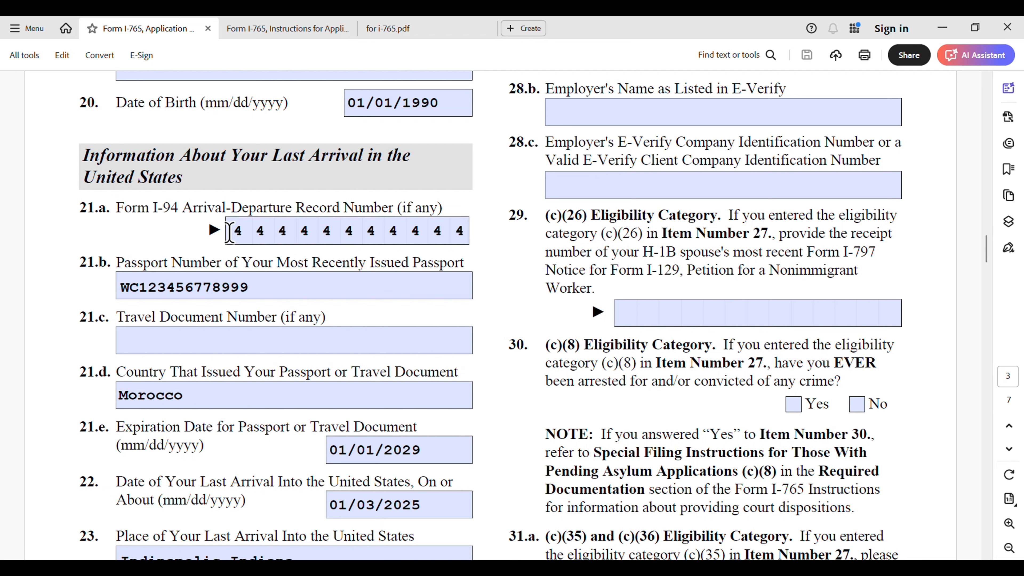
{"action": "left_click", "coordinate": [403, 33]}
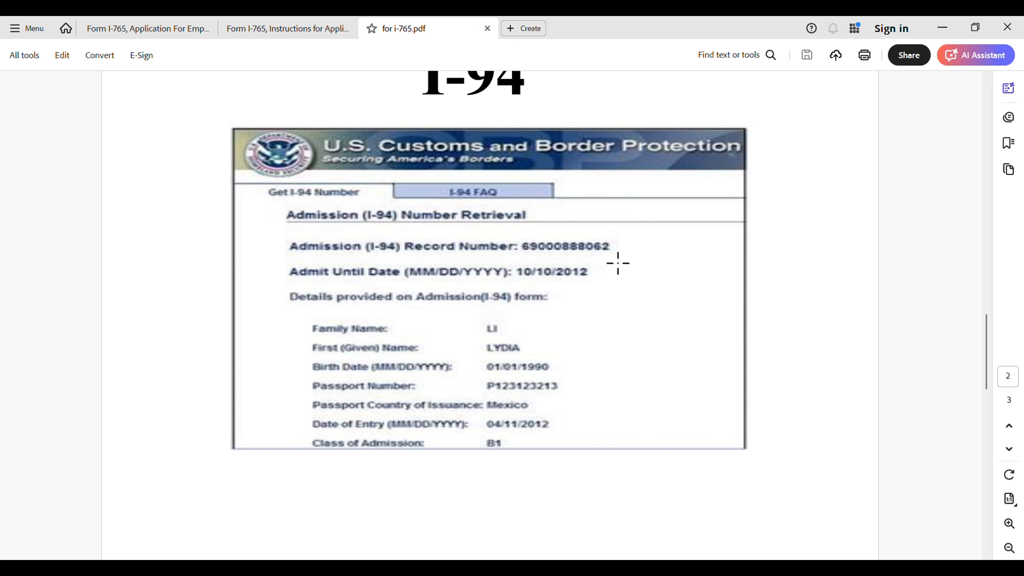
{"action": "left_click", "coordinate": [145, 29]}
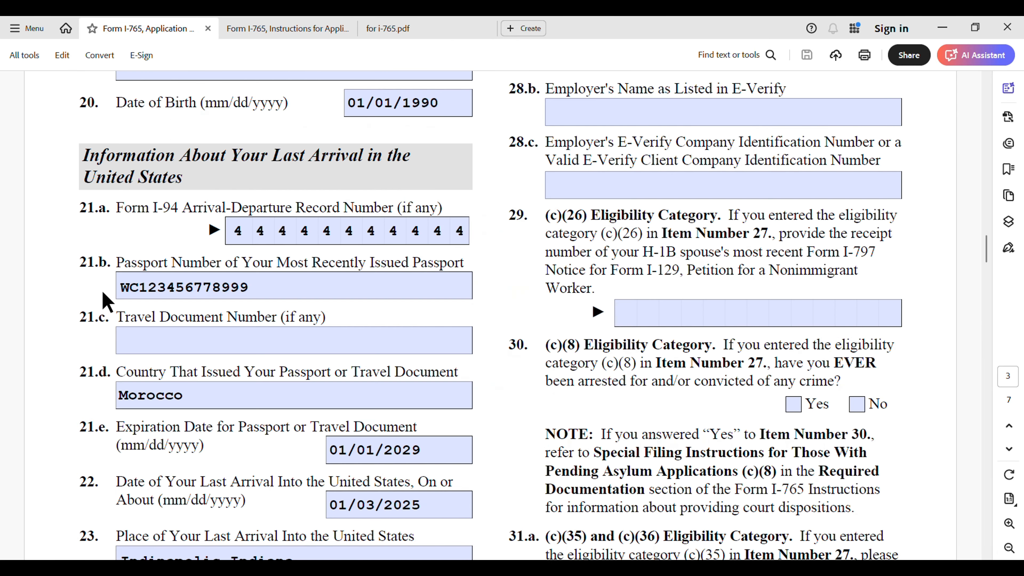
- Review the passport and travel document fields in items 21.b to 21.e, including issuing country and expiration date
{"action": "left_click", "coordinate": [122, 288]}
{"action": "left_click", "coordinate": [151, 343]}
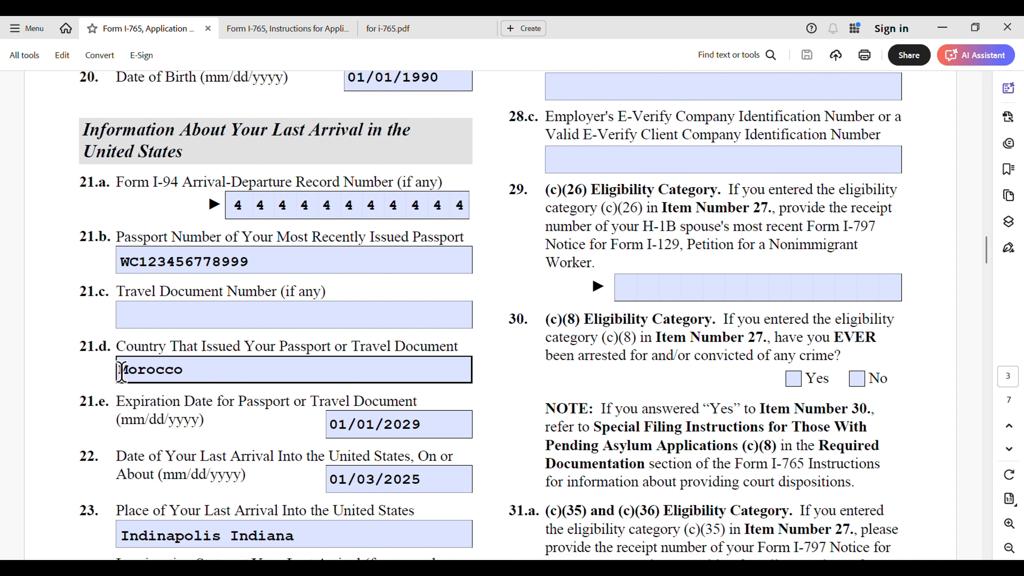
{"action": "left_click", "coordinate": [121, 371]}
{"action": "scroll", "coordinate": [173, 375], "scroll_direction": "down", "scroll_amount": 1}
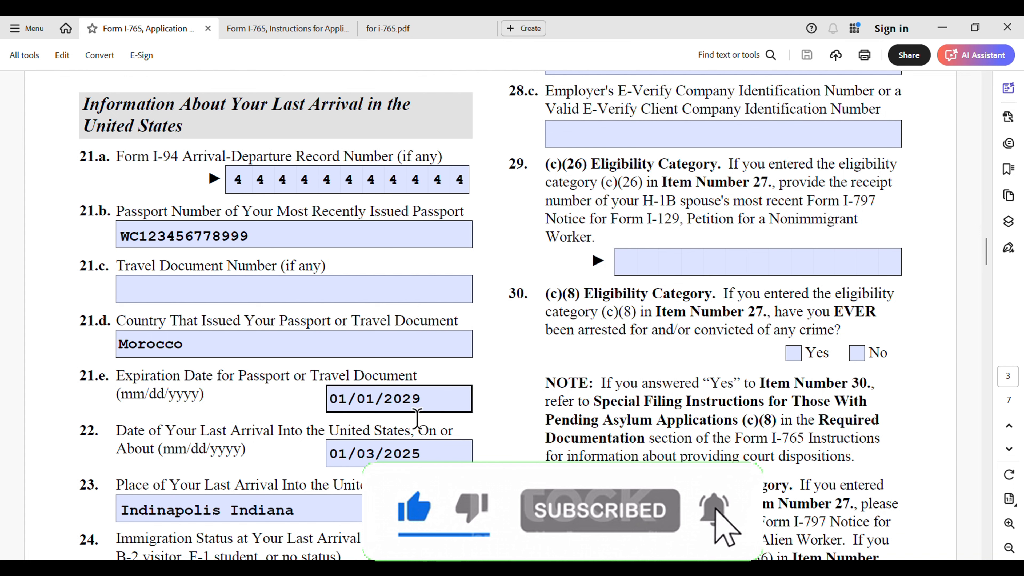
- Review the last arrival date and place, immigration status entries and SEVIS number field in items 22 to 26
{"action": "scroll", "coordinate": [430, 419], "scroll_direction": "down", "scroll_amount": 2}
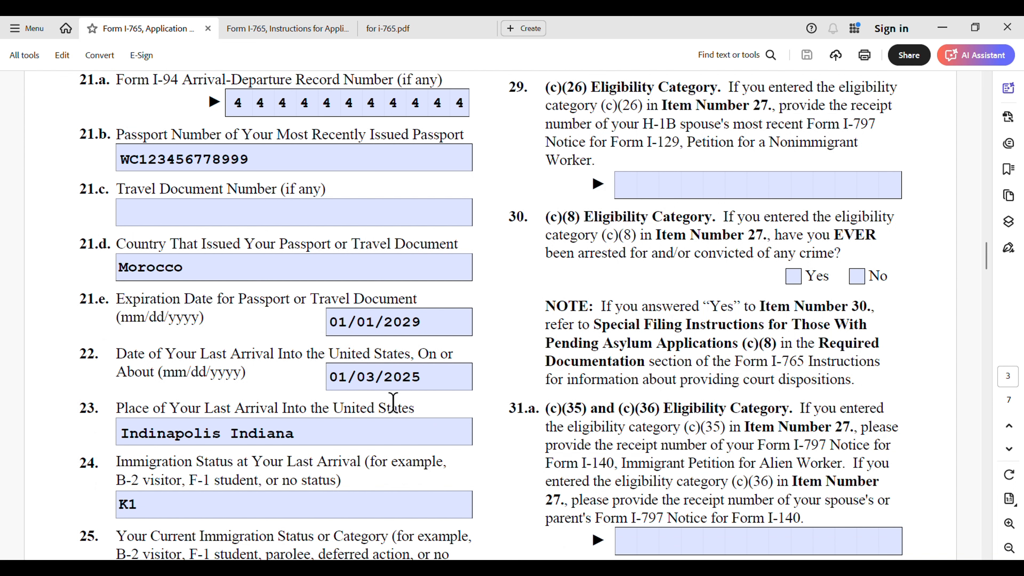
{"action": "scroll", "coordinate": [388, 413], "scroll_direction": "down", "scroll_amount": 1}
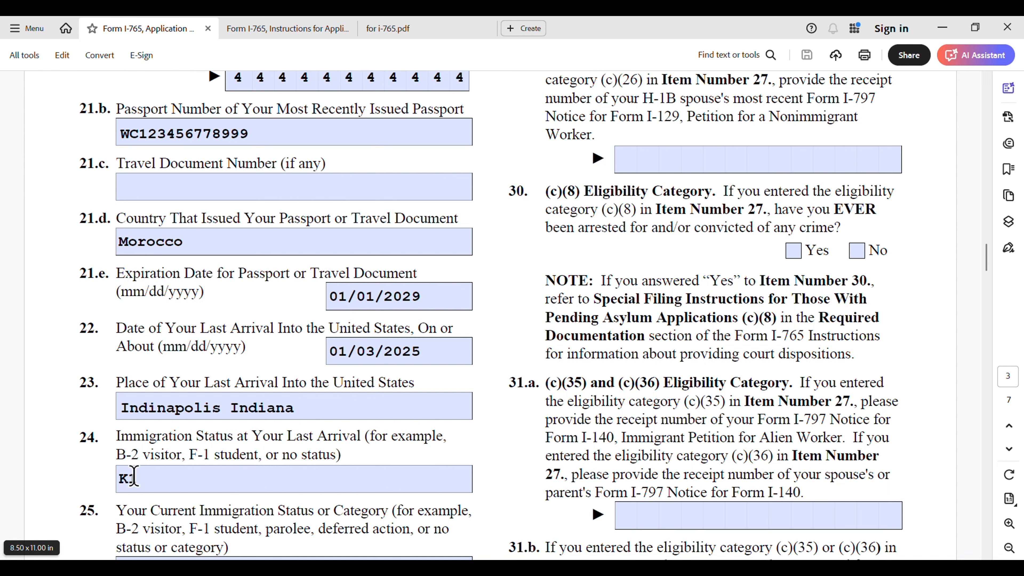
{"action": "left_click", "coordinate": [142, 479]}
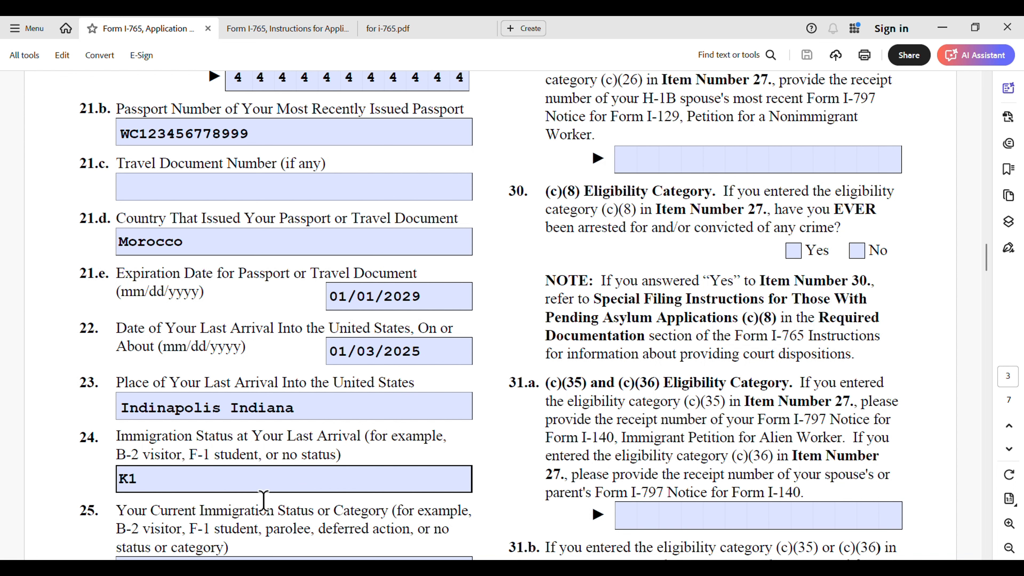
{"action": "scroll", "coordinate": [370, 484], "scroll_direction": "down", "scroll_amount": 2}
{"action": "scroll", "coordinate": [370, 483], "scroll_direction": "down", "scroll_amount": 5}
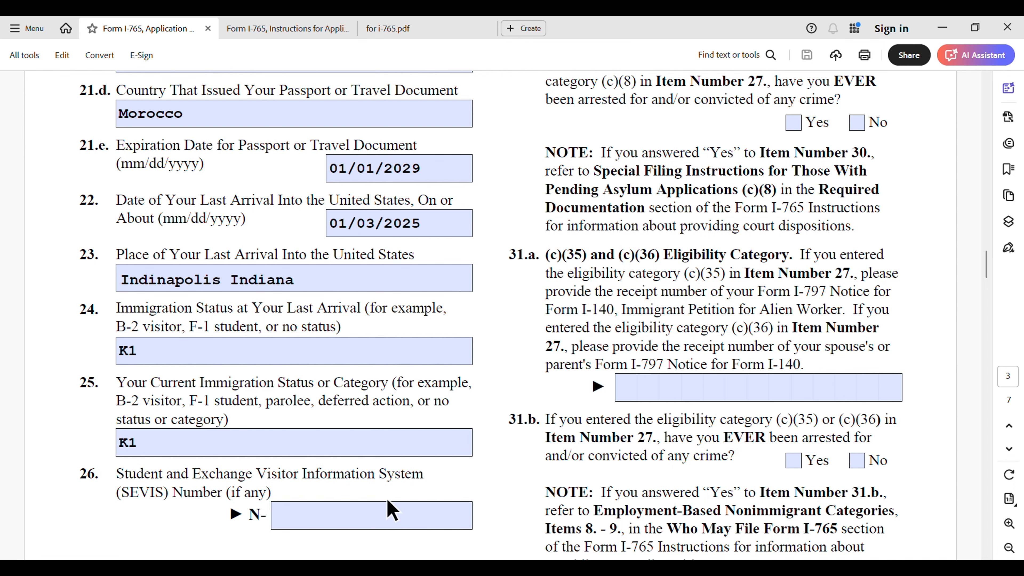
- Examine the Information About Your Eligibility Category section, covering item 27 and the STEM OPT fields in item 28
{"action": "scroll", "coordinate": [390, 509], "scroll_direction": "up", "scroll_amount": 8}
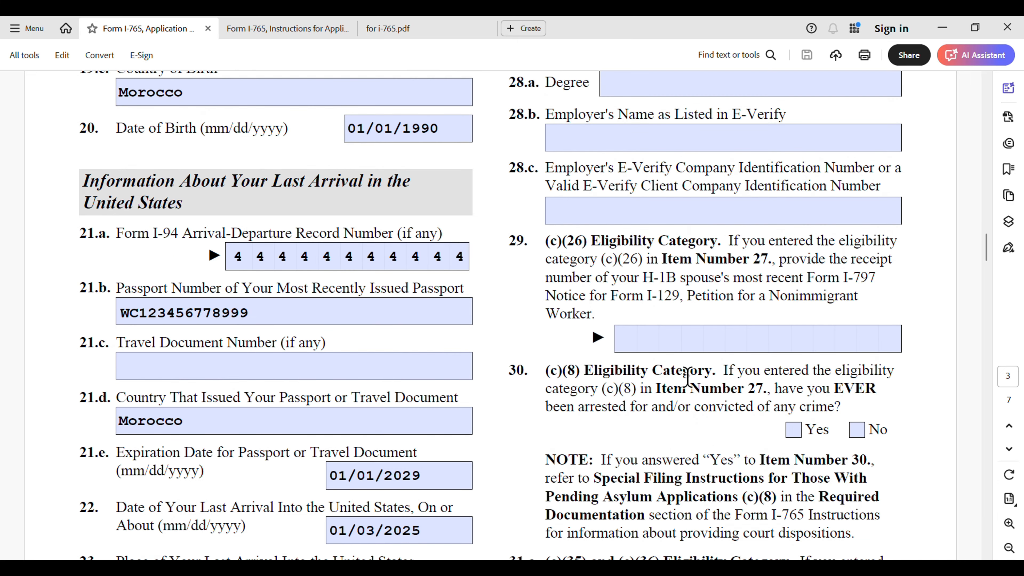
{"action": "scroll", "coordinate": [686, 377], "scroll_direction": "up", "scroll_amount": 7}
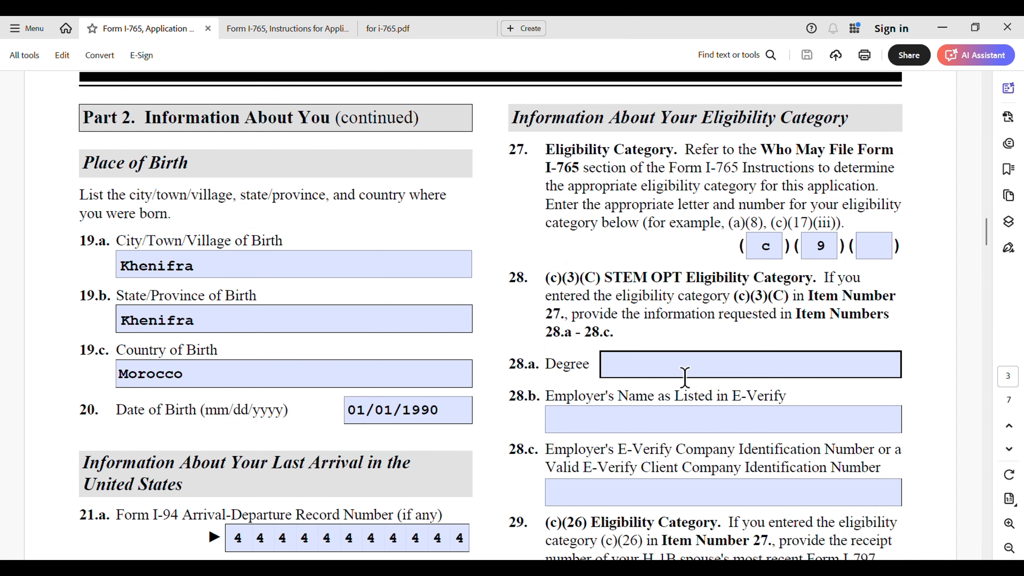
{"action": "scroll", "coordinate": [685, 377], "scroll_direction": "up", "scroll_amount": 1}
{"action": "scroll", "coordinate": [684, 379], "scroll_direction": "up", "scroll_amount": 1}
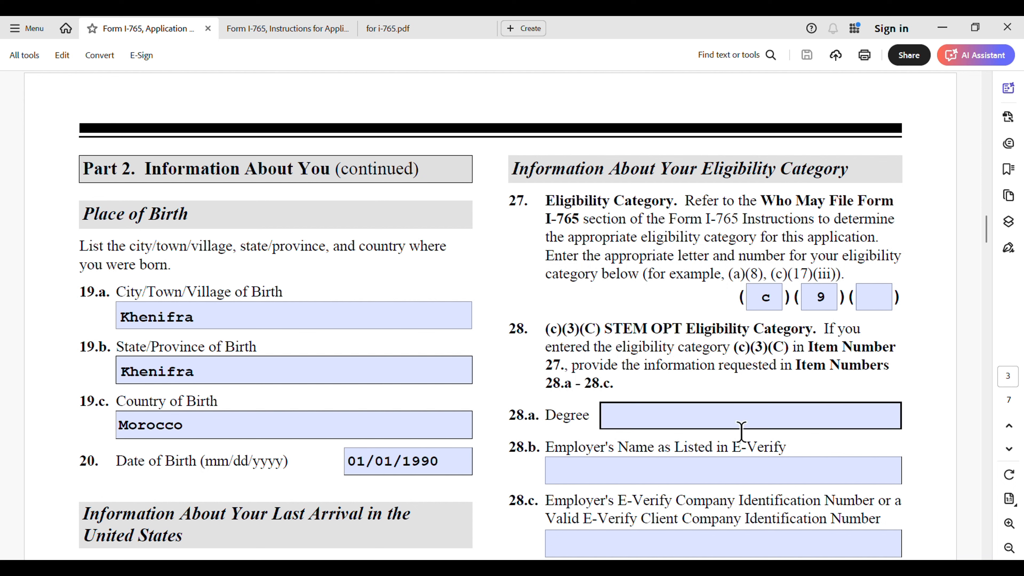
- Consult the K-1 eligibility category in the Form I-765 Instructions, and review items 28 to 31.b back in the application
{"action": "left_click", "coordinate": [246, 30]}
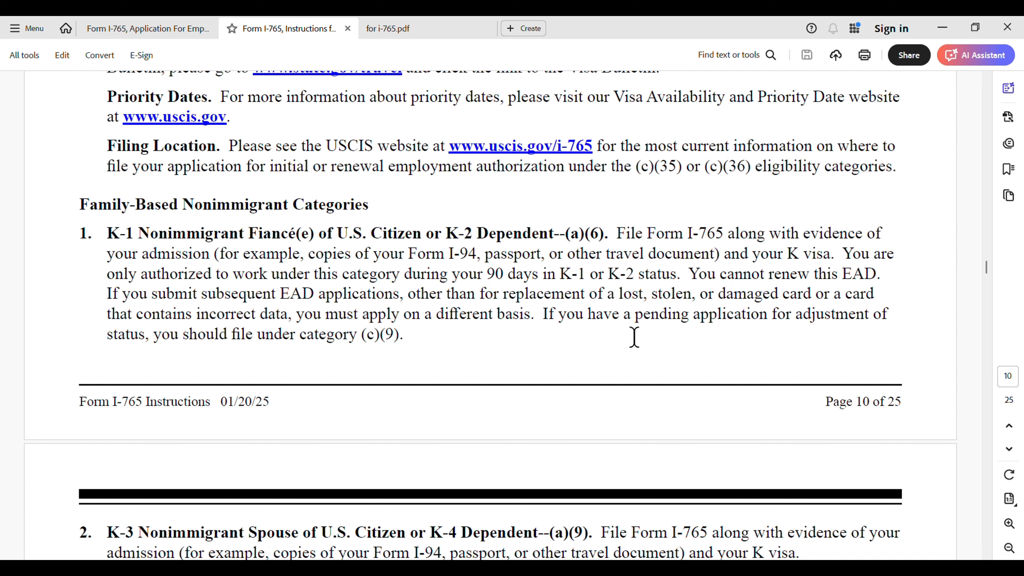
{"action": "left_click", "coordinate": [162, 28]}
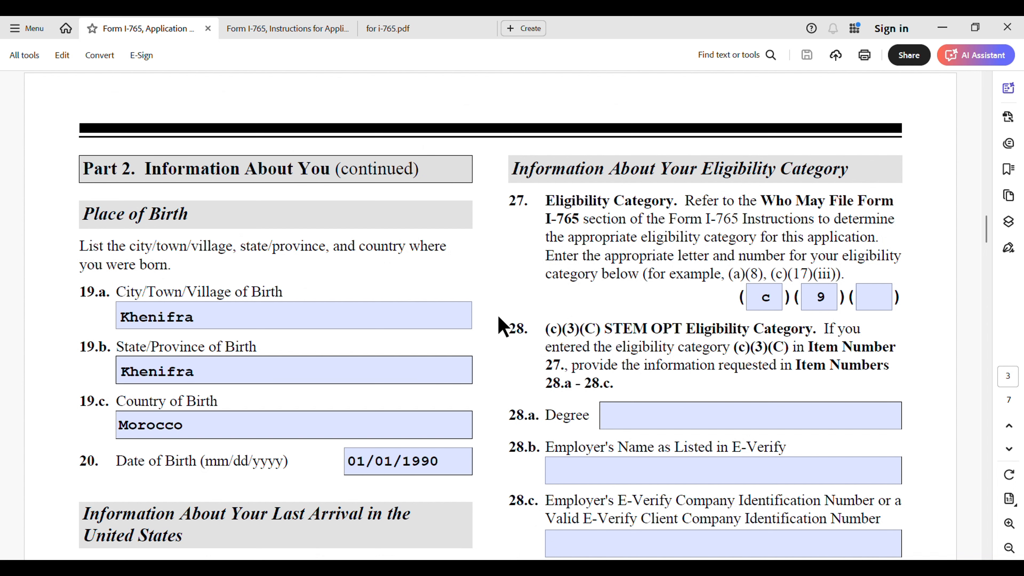
{"action": "scroll", "coordinate": [526, 346], "scroll_direction": "down", "scroll_amount": 2}
{"action": "scroll", "coordinate": [526, 346], "scroll_direction": "down", "scroll_amount": 7}
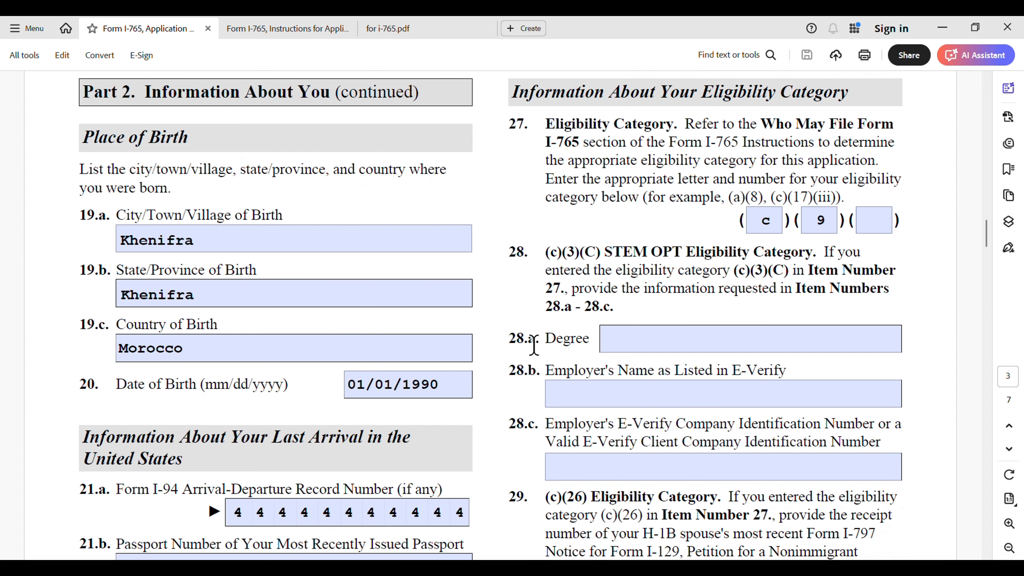
{"action": "scroll", "coordinate": [584, 359], "scroll_direction": "down", "scroll_amount": 10}
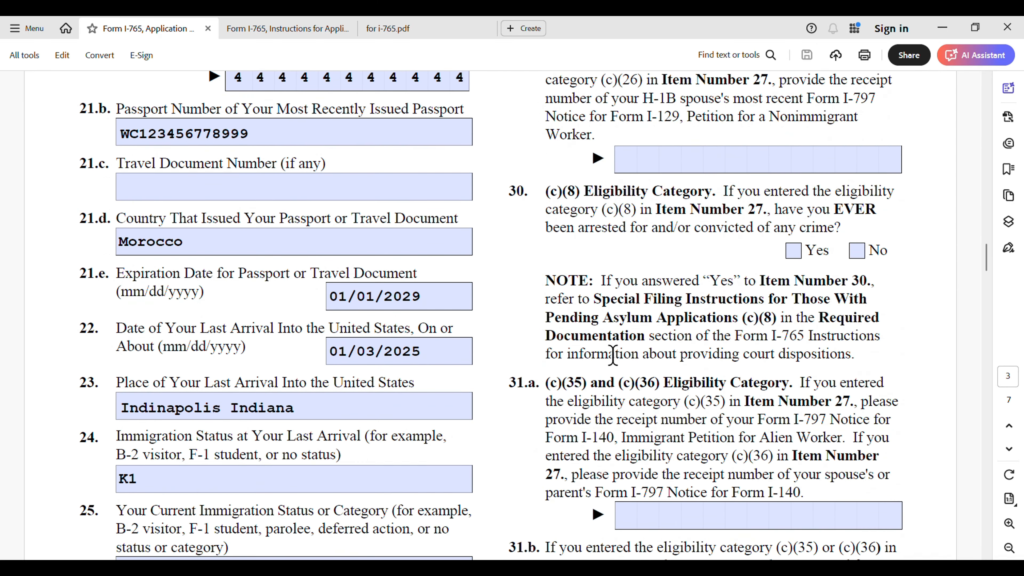
{"action": "scroll", "coordinate": [619, 366], "scroll_direction": "down", "scroll_amount": 4}
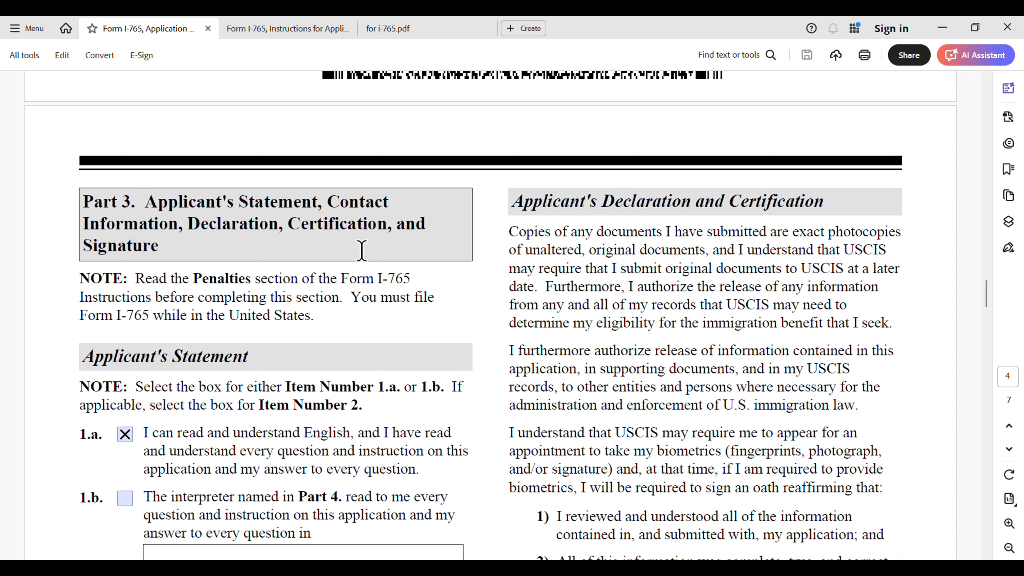
- Review the Applicant's Statement options and the Applicant's Contact Information fields in Part 3, items 1.a to 6
{"action": "scroll", "coordinate": [141, 279], "scroll_direction": "down", "scroll_amount": 1}
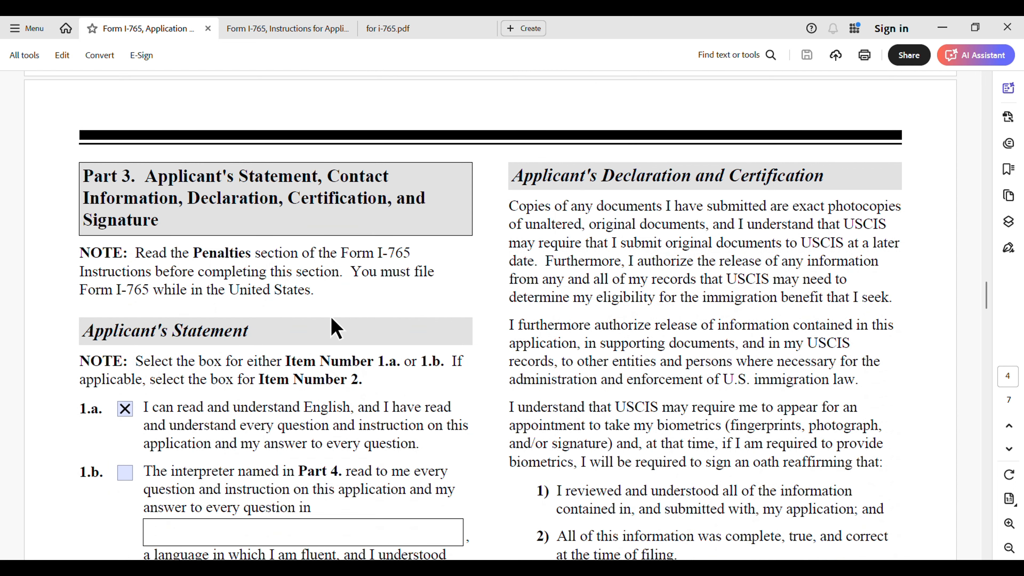
{"action": "scroll", "coordinate": [354, 344], "scroll_direction": "down", "scroll_amount": 2}
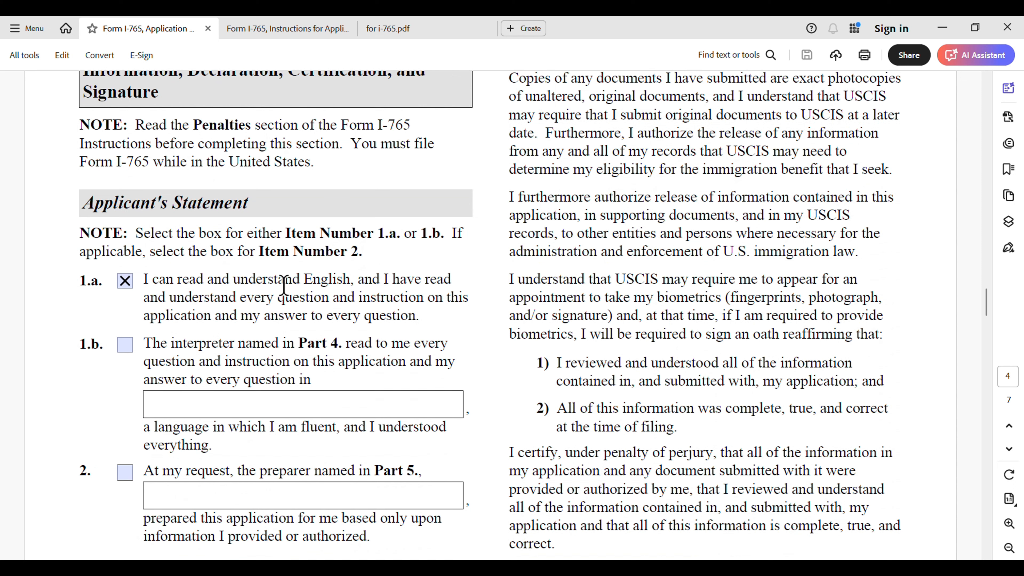
{"action": "scroll", "coordinate": [357, 305], "scroll_direction": "down", "scroll_amount": 2}
{"action": "scroll", "coordinate": [357, 305], "scroll_direction": "down", "scroll_amount": 1}
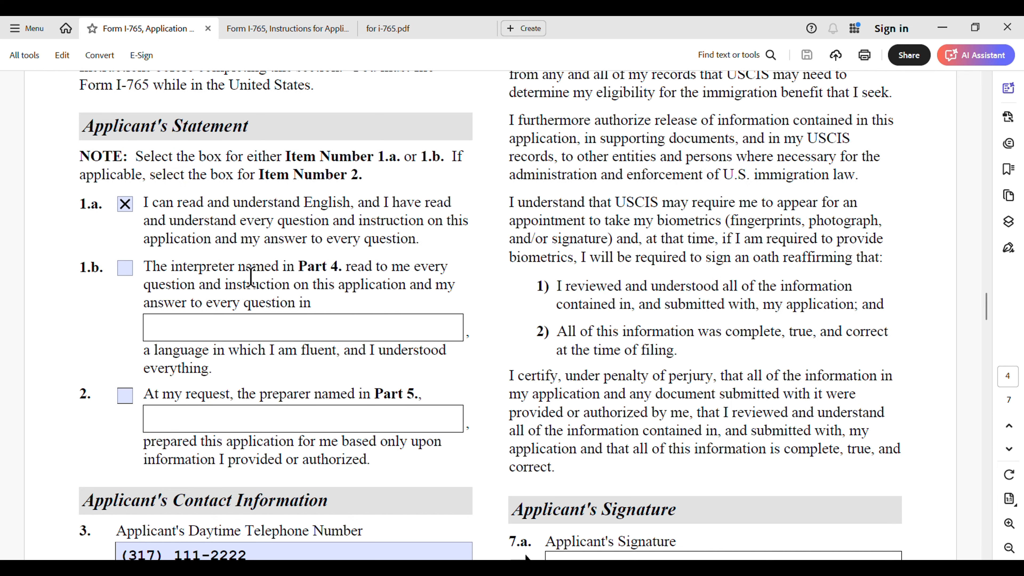
{"action": "scroll", "coordinate": [250, 278], "scroll_direction": "down", "scroll_amount": 6}
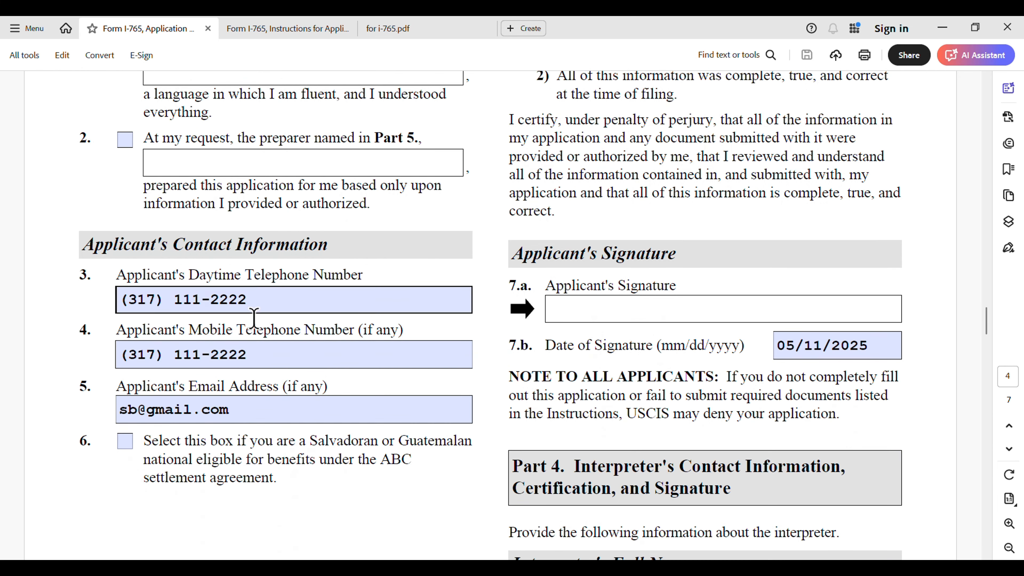
{"action": "scroll", "coordinate": [254, 319], "scroll_direction": "down", "scroll_amount": 1}
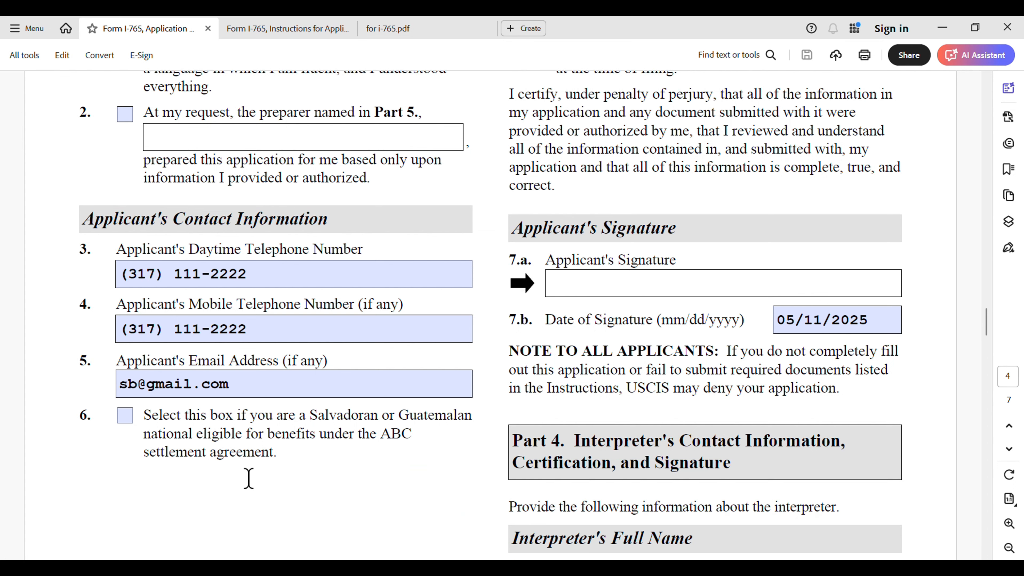
- Review the Applicant's Declaration and Certification and the signature and date fields in items 7.a and 7.b
{"action": "scroll", "coordinate": [708, 427], "scroll_direction": "up", "scroll_amount": 5}
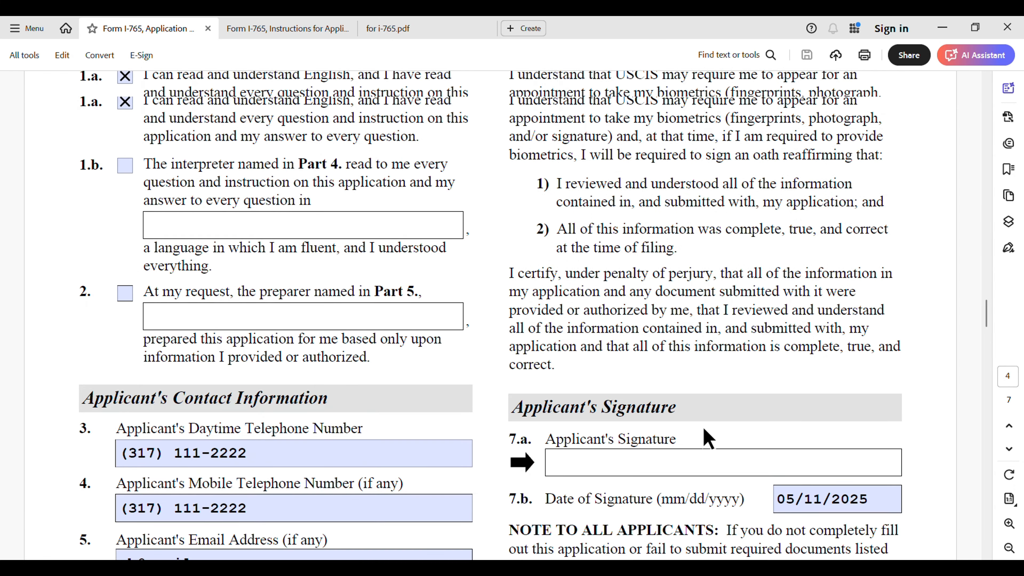
{"action": "scroll", "coordinate": [721, 430], "scroll_direction": "up", "scroll_amount": 8}
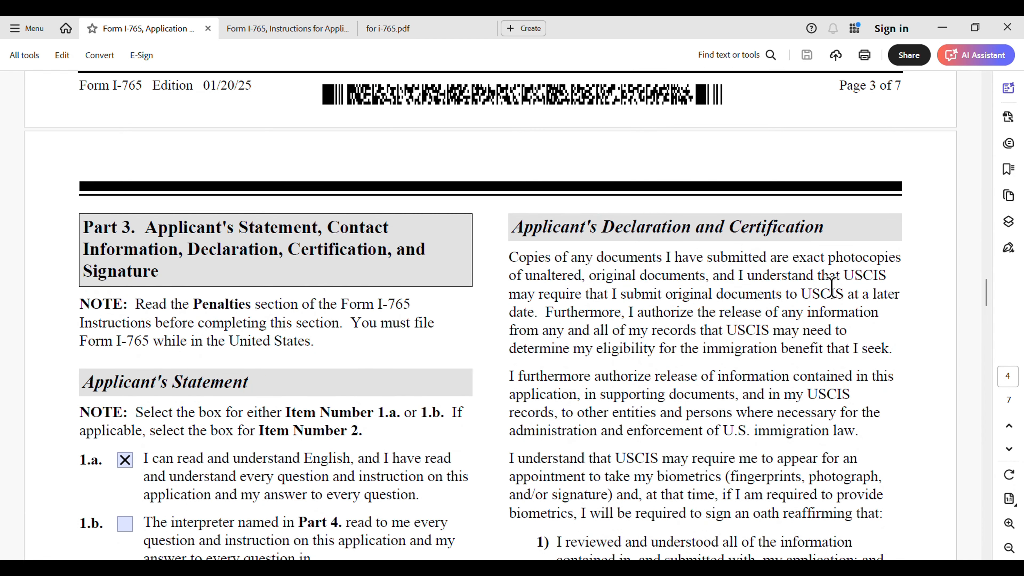
{"action": "scroll", "coordinate": [778, 246], "scroll_direction": "down", "scroll_amount": 8}
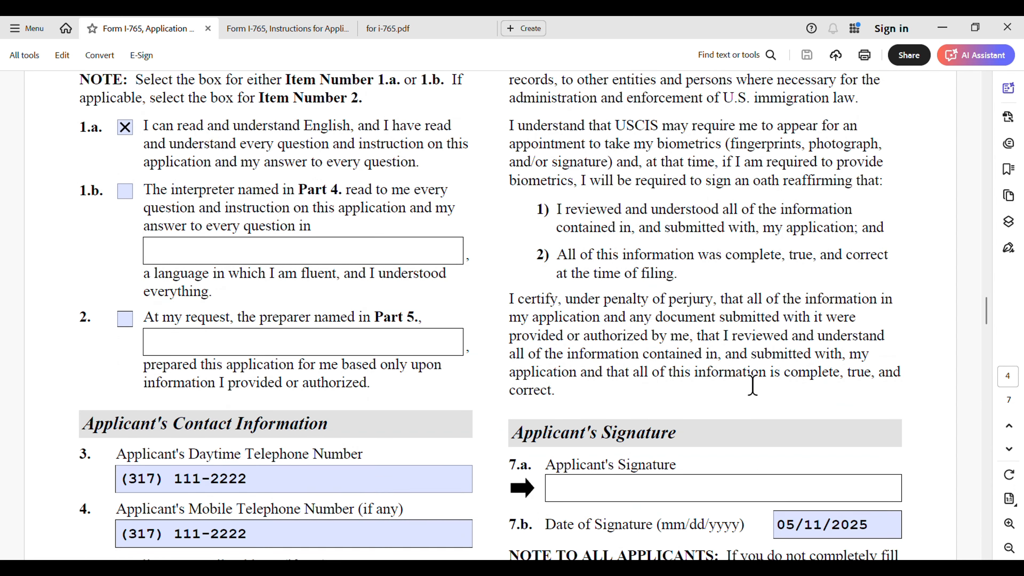
{"action": "scroll", "coordinate": [752, 385], "scroll_direction": "down", "scroll_amount": 3}
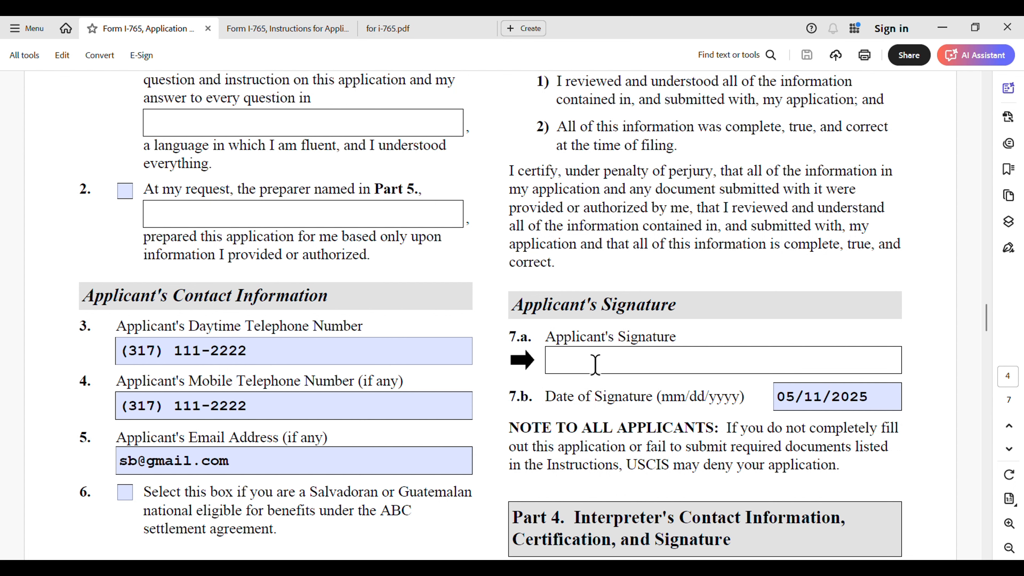
{"action": "scroll", "coordinate": [604, 372], "scroll_direction": "up", "scroll_amount": 12}
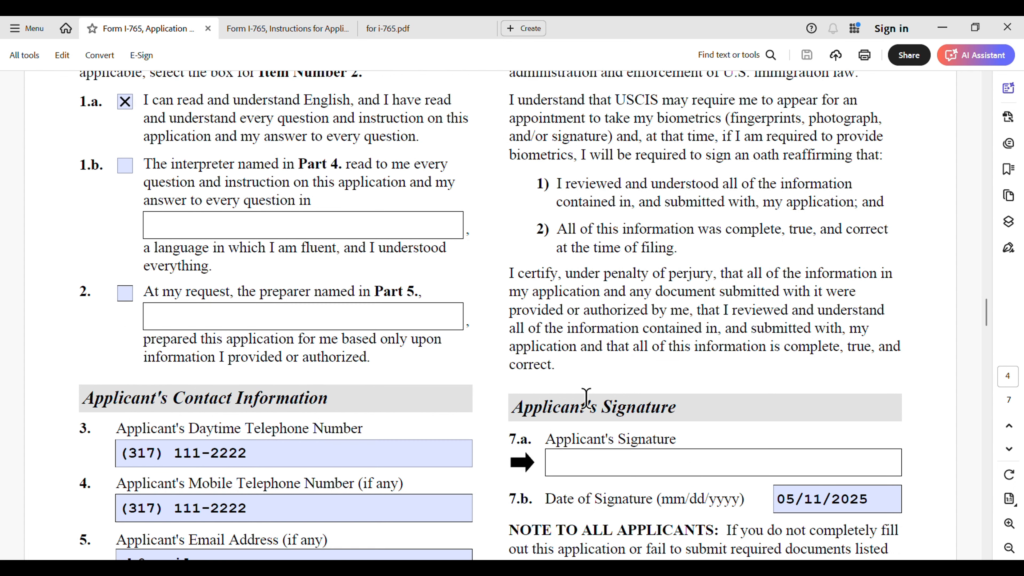
{"action": "scroll", "coordinate": [613, 399], "scroll_direction": "up", "scroll_amount": 6}
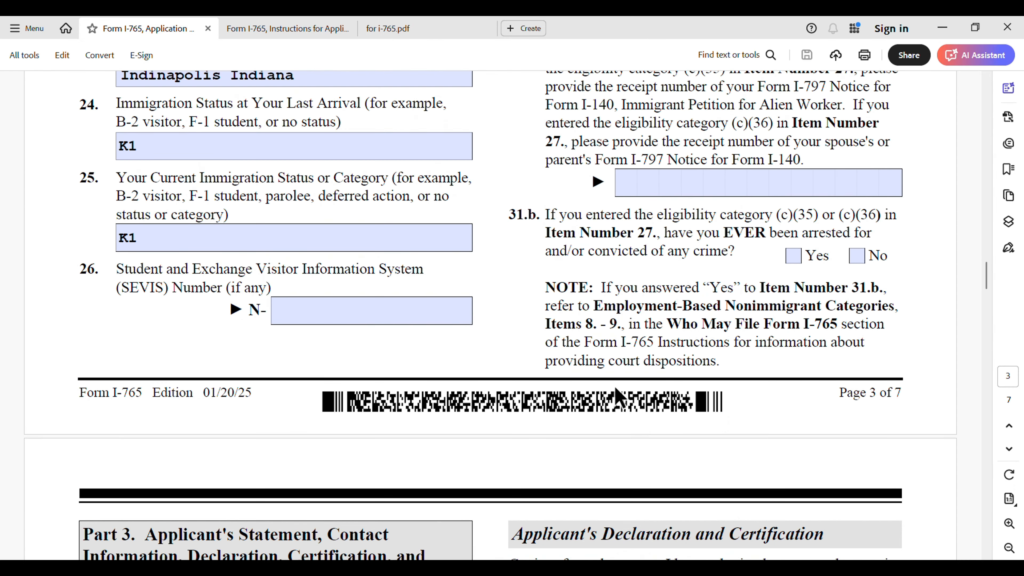
- Try interpreter option 1.b and preparer option 2 in the Applicant's Statement, reselecting 1.a and clearing item 2
{"action": "scroll", "coordinate": [571, 407], "scroll_direction": "down", "scroll_amount": 9}
{"action": "scroll", "coordinate": [514, 435], "scroll_direction": "down", "scroll_amount": 5}
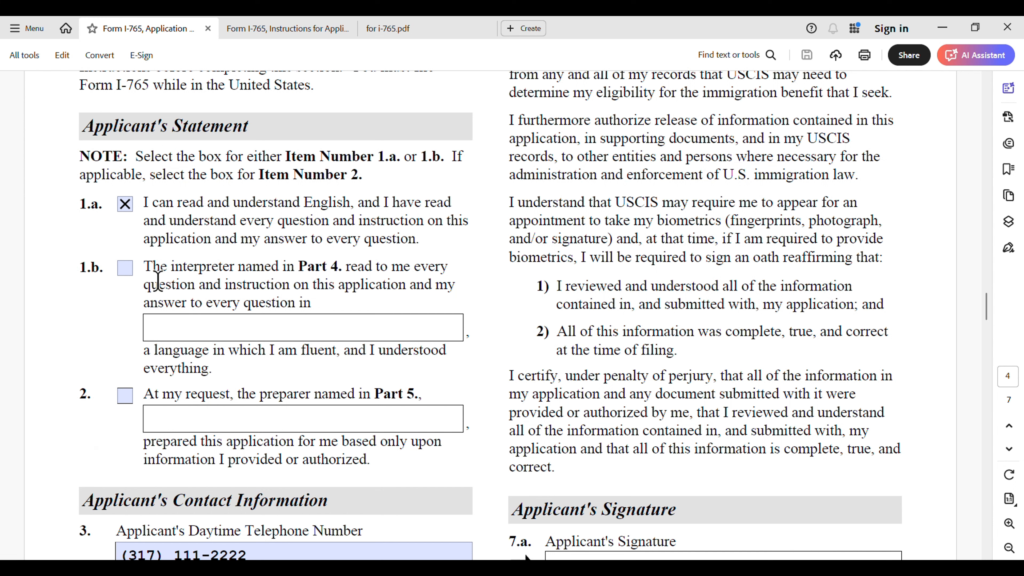
{"action": "left_click", "coordinate": [126, 268]}
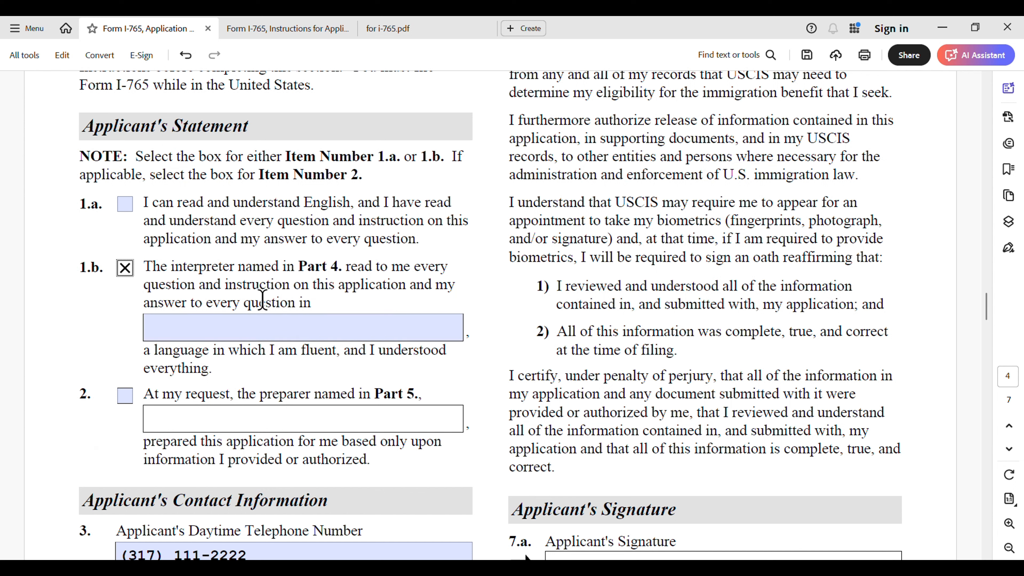
{"action": "left_click", "coordinate": [139, 397]}
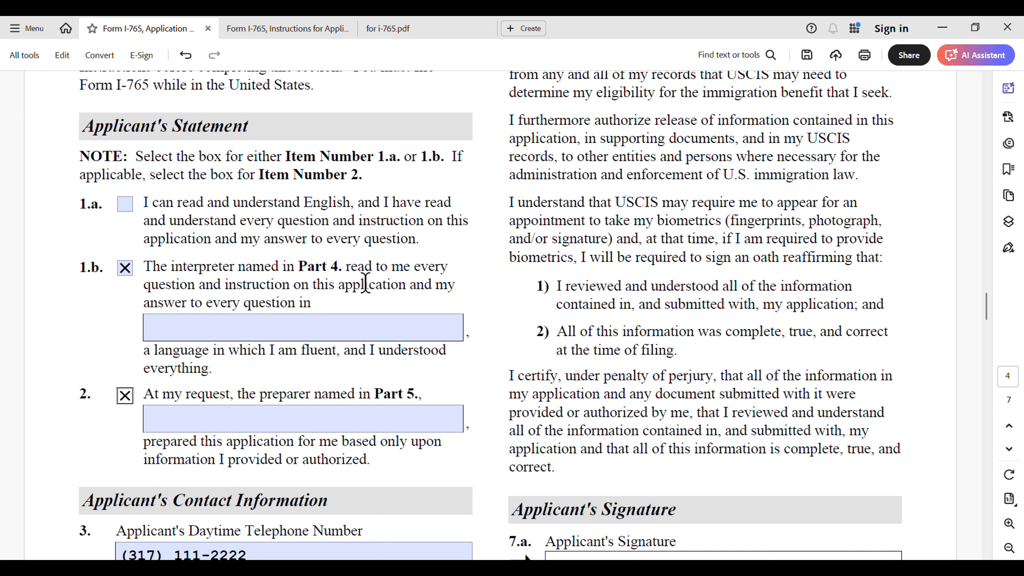
{"action": "left_click", "coordinate": [134, 204]}
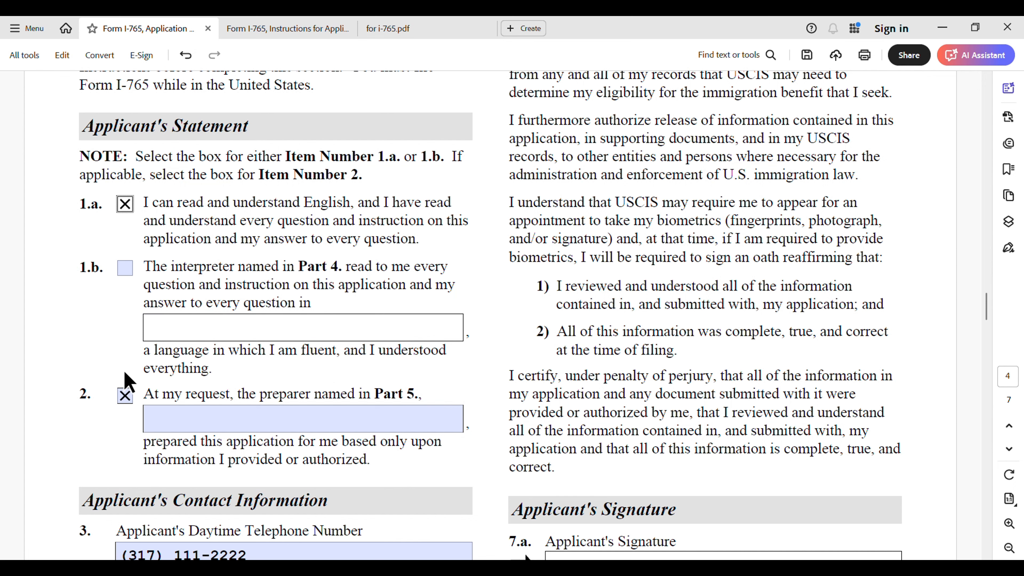
{"action": "left_click", "coordinate": [125, 395]}
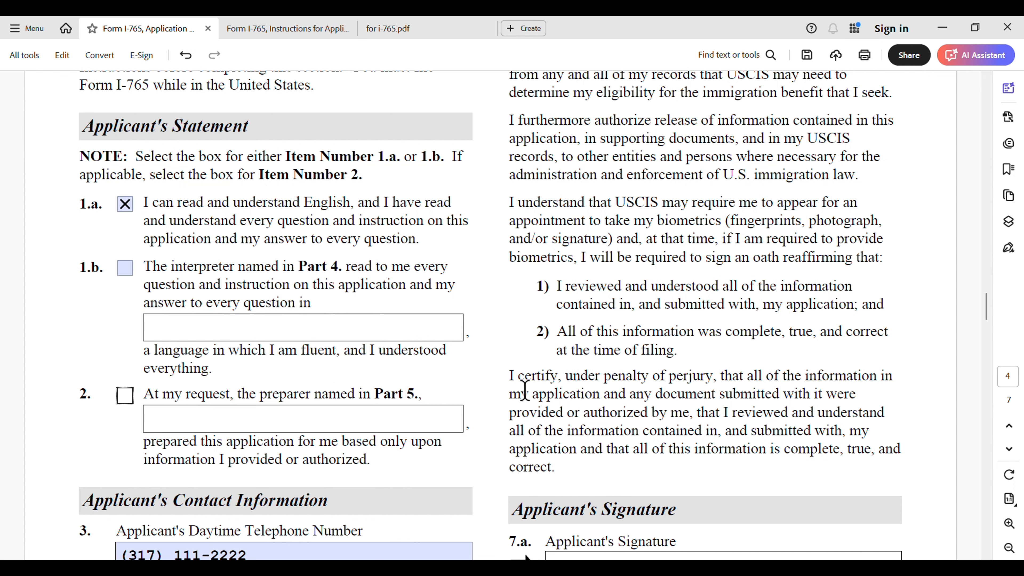
- Review the applicant's signature section, the Part 4 interpreter name and address fields, and the preparer's name fields opening Part 5
{"action": "scroll", "coordinate": [670, 393], "scroll_direction": "down", "scroll_amount": 4}
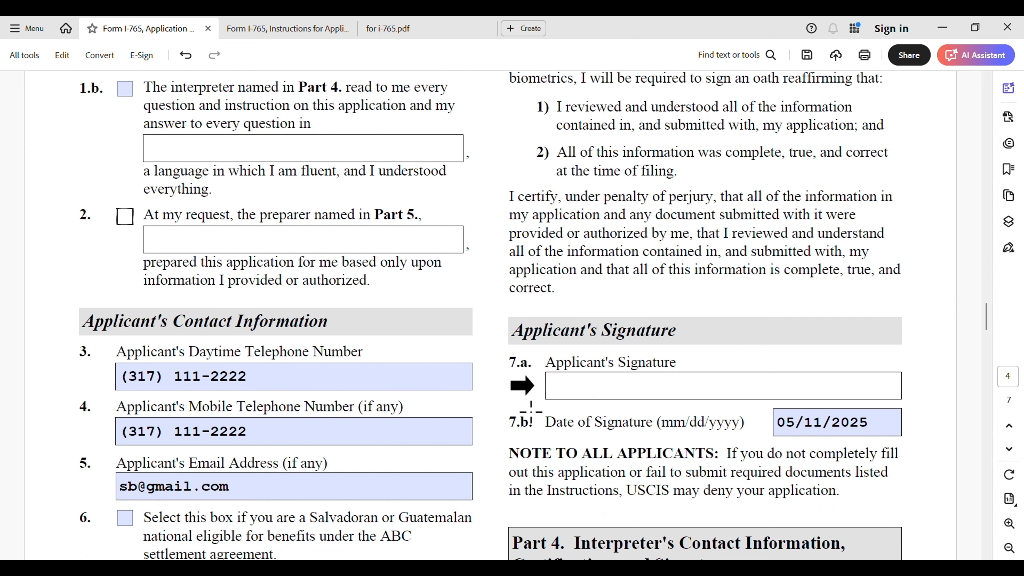
{"action": "scroll", "coordinate": [651, 384], "scroll_direction": "down", "scroll_amount": 5}
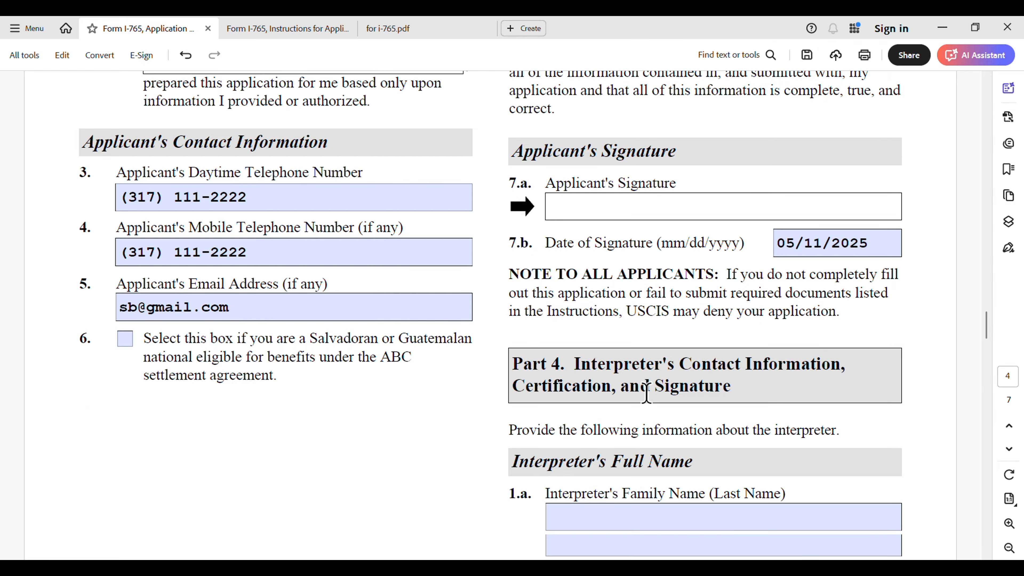
{"action": "scroll", "coordinate": [651, 393], "scroll_direction": "down", "scroll_amount": 1}
{"action": "scroll", "coordinate": [653, 394], "scroll_direction": "up", "scroll_amount": 2}
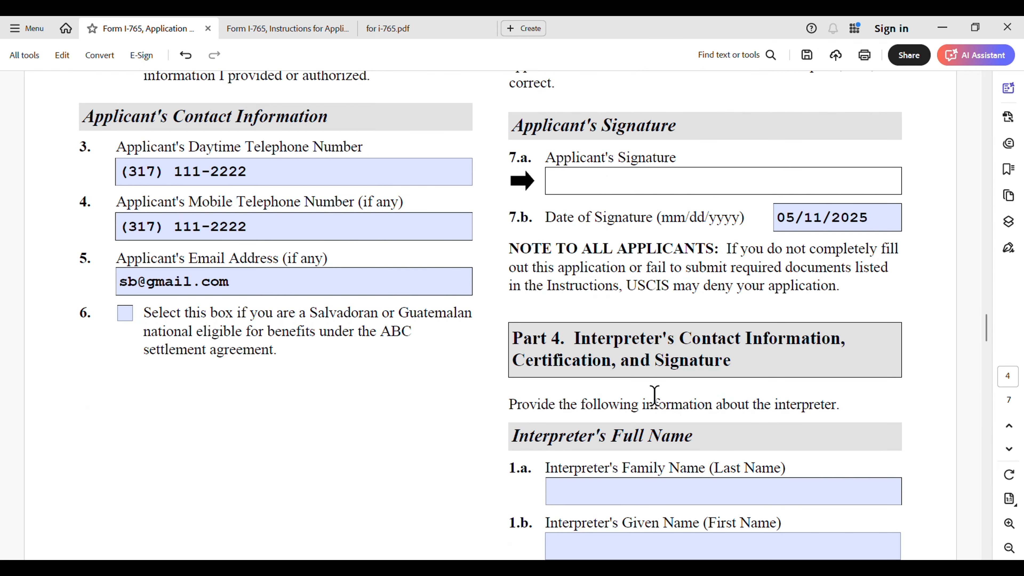
{"action": "scroll", "coordinate": [654, 395], "scroll_direction": "down", "scroll_amount": 12}
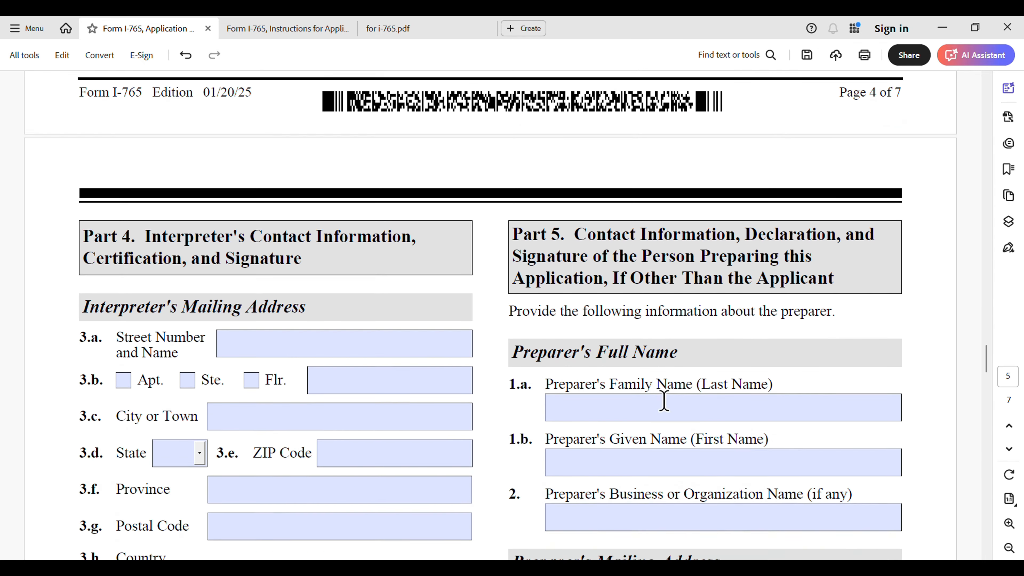
{"action": "scroll", "coordinate": [665, 399], "scroll_direction": "down", "scroll_amount": 4}
{"action": "scroll", "coordinate": [675, 396], "scroll_direction": "up", "scroll_amount": 2}
{"action": "left_click", "coordinate": [670, 402]}
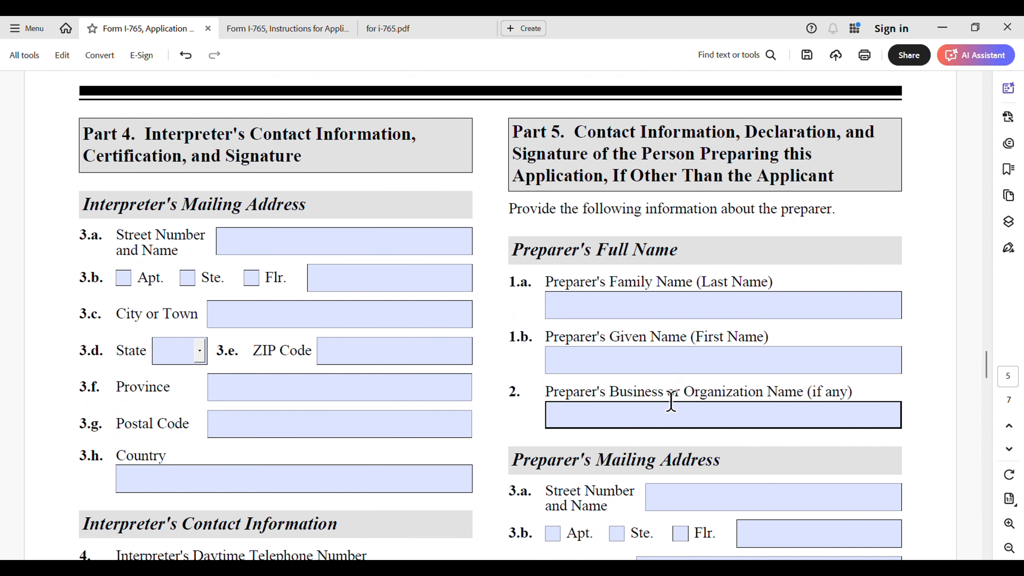
- Review the interpreter's certification and signature, along with the preparer's contact information, statement and signature sections
{"action": "scroll", "coordinate": [671, 402], "scroll_direction": "down", "scroll_amount": 14}
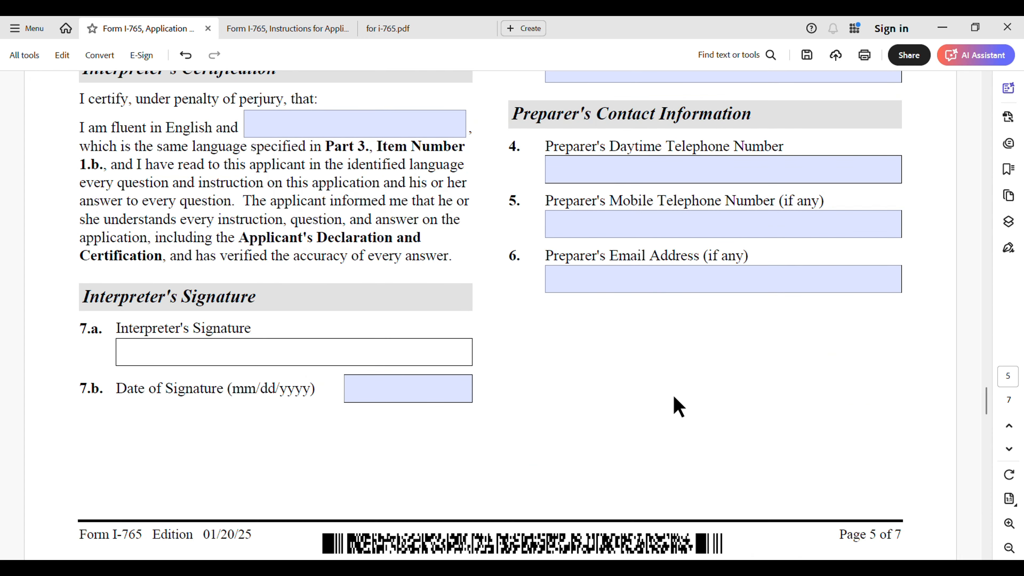
{"action": "scroll", "coordinate": [674, 397], "scroll_direction": "down", "scroll_amount": 7}
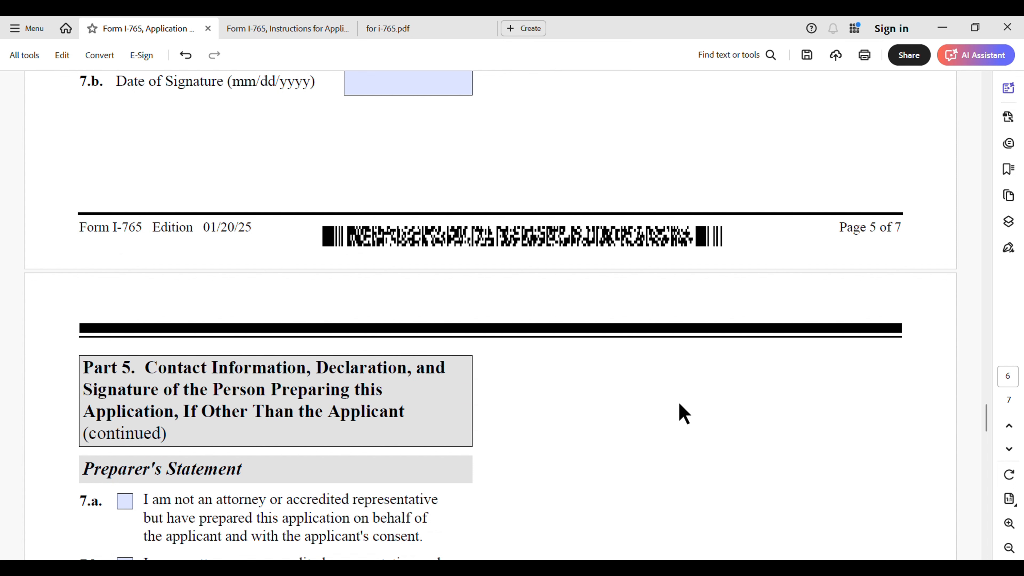
{"action": "scroll", "coordinate": [665, 399], "scroll_direction": "down", "scroll_amount": 10}
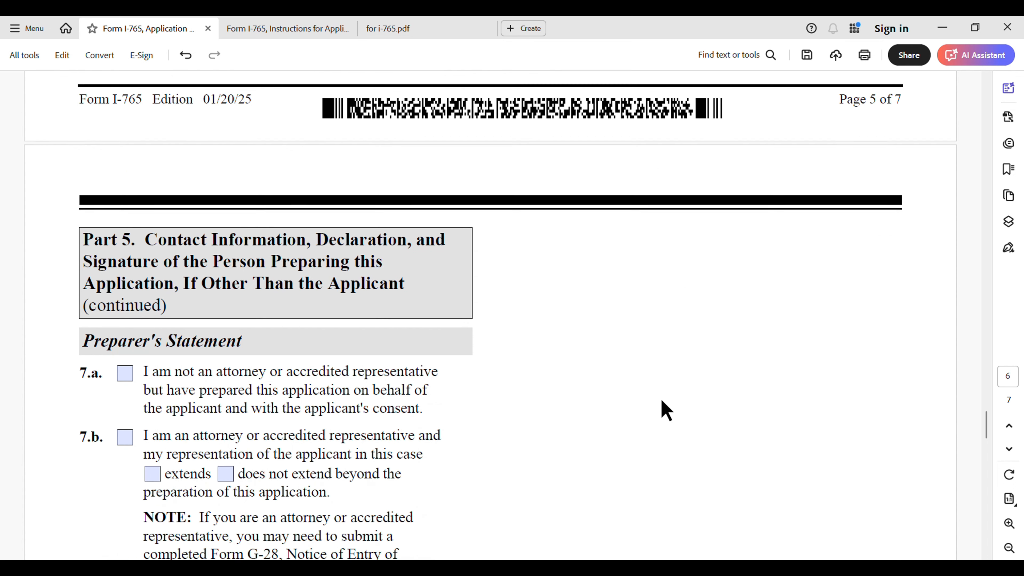
{"action": "scroll", "coordinate": [697, 397], "scroll_direction": "down", "scroll_amount": 16}
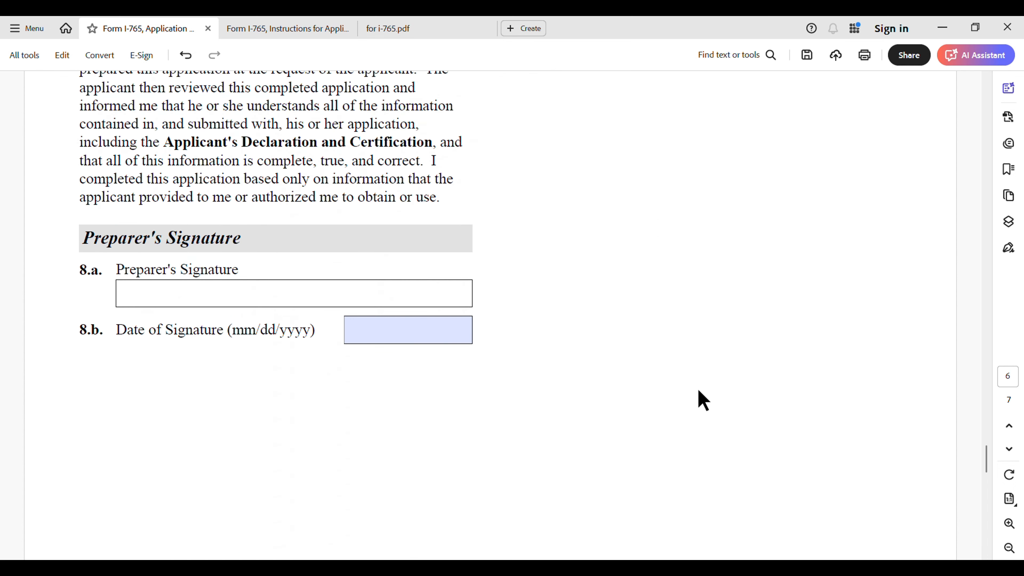
{"action": "scroll", "coordinate": [712, 389], "scroll_direction": "down", "scroll_amount": 6}
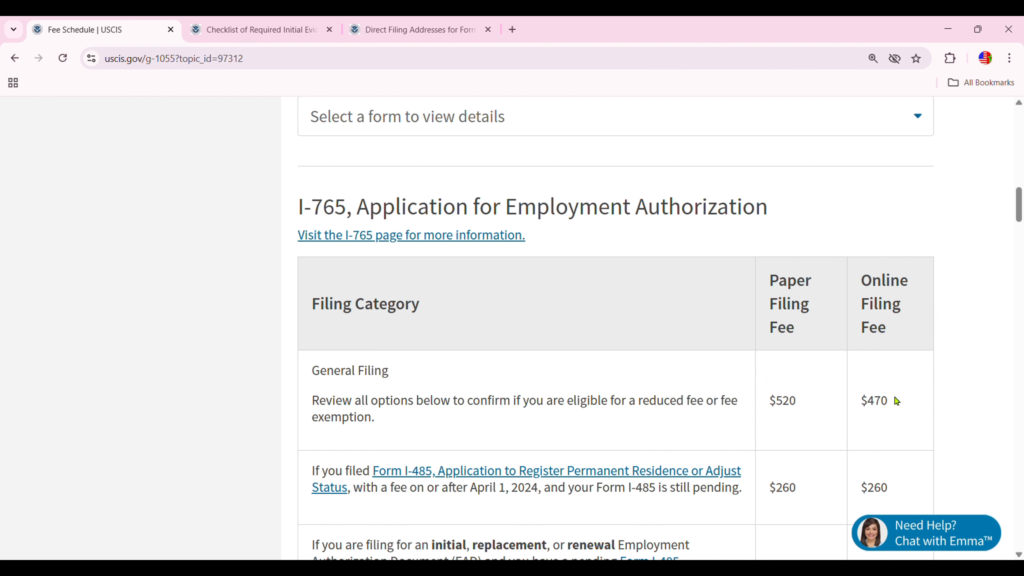
- Examine the paper and online filing fees for each I-765 filing category on the USCIS Fee Schedule page
{"action": "scroll", "coordinate": [907, 392], "scroll_direction": "down", "scroll_amount": 5}
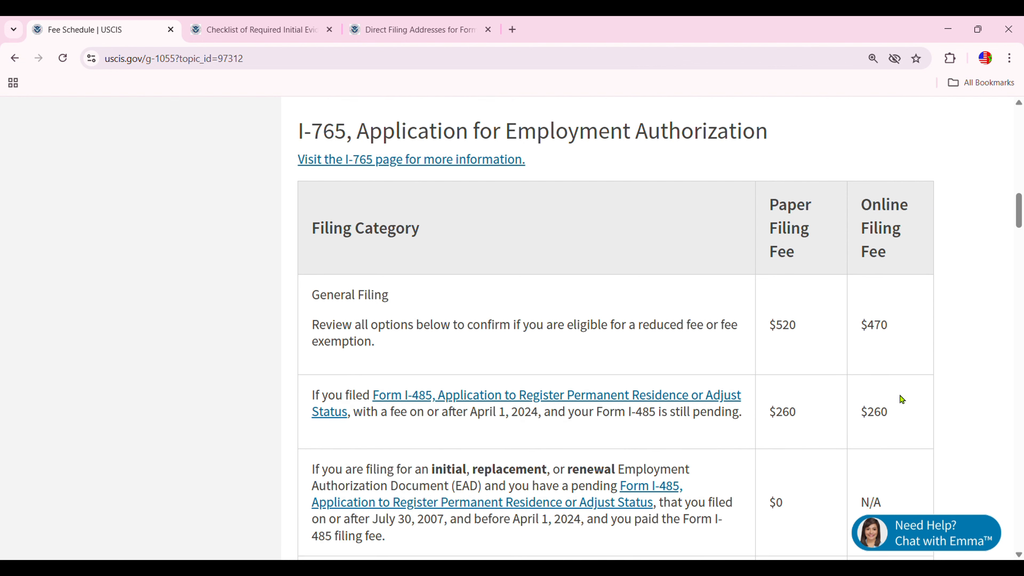
{"action": "scroll", "coordinate": [333, 300], "scroll_direction": "down", "scroll_amount": 2}
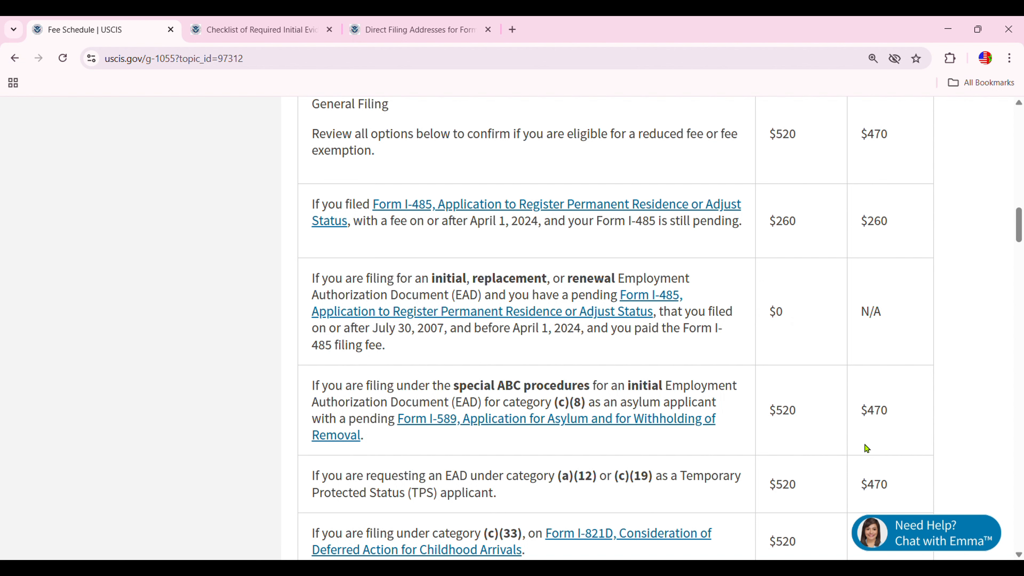
{"action": "scroll", "coordinate": [685, 414], "scroll_direction": "down", "scroll_amount": 3}
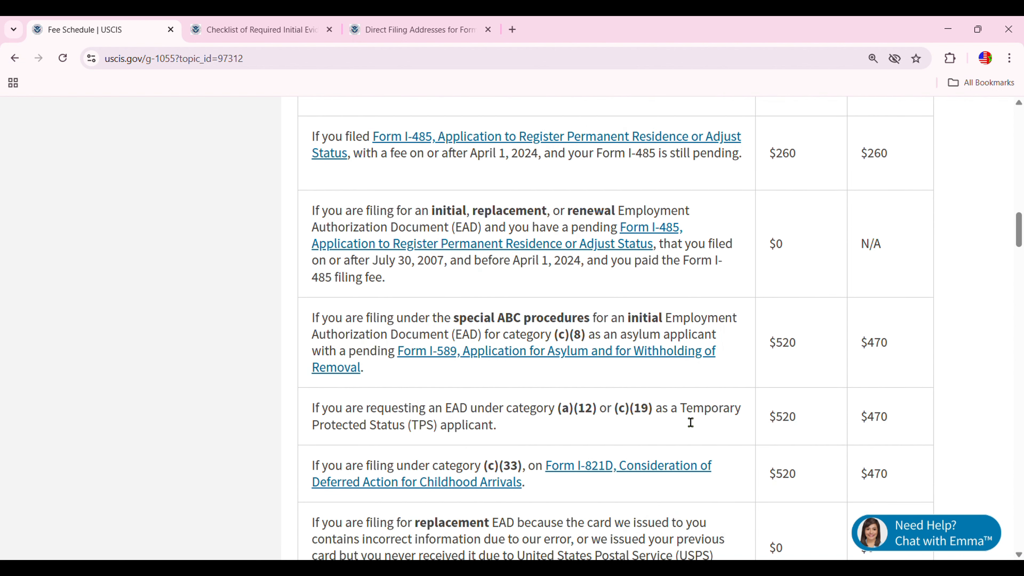
{"action": "scroll", "coordinate": [618, 359], "scroll_direction": "down", "scroll_amount": 2}
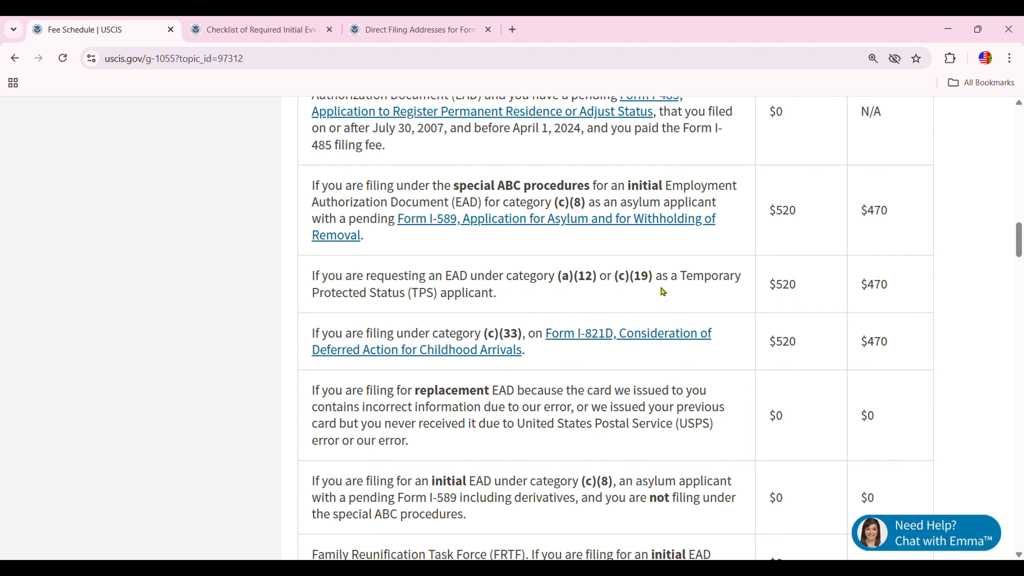
- Open the Form I-765 initial evidence checklist and review its introduction and the first eligibility categories
{"action": "scroll", "coordinate": [504, 274], "scroll_direction": "up", "scroll_amount": 2}
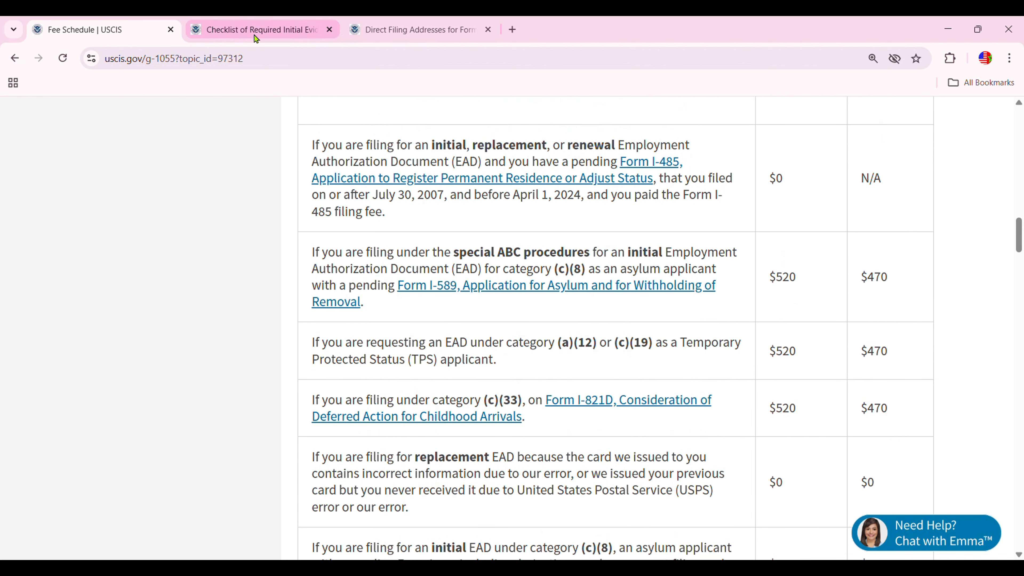
{"action": "left_click", "coordinate": [279, 32]}
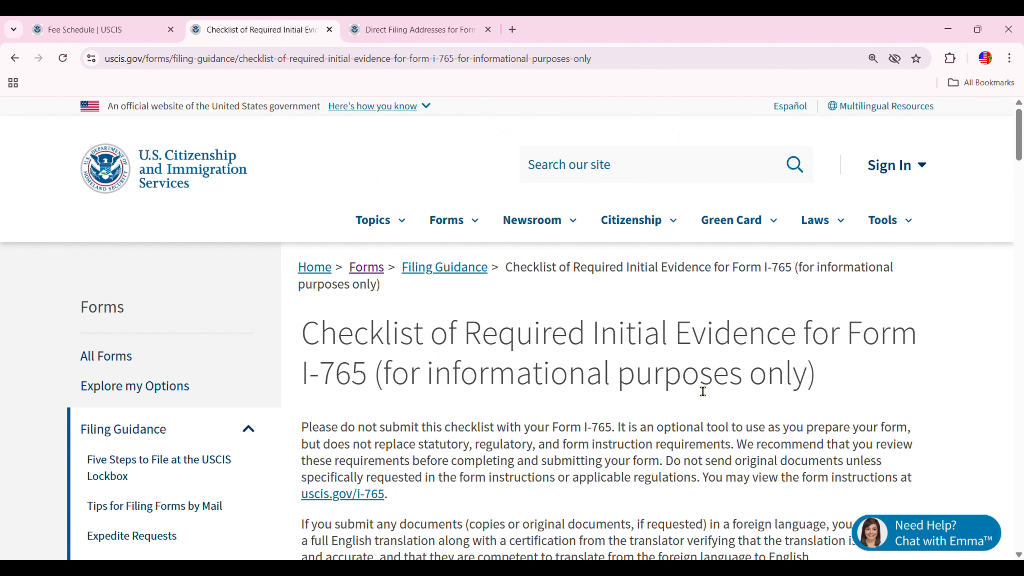
{"action": "scroll", "coordinate": [656, 399], "scroll_direction": "down", "scroll_amount": 2}
{"action": "scroll", "coordinate": [663, 396], "scroll_direction": "down", "scroll_amount": 10}
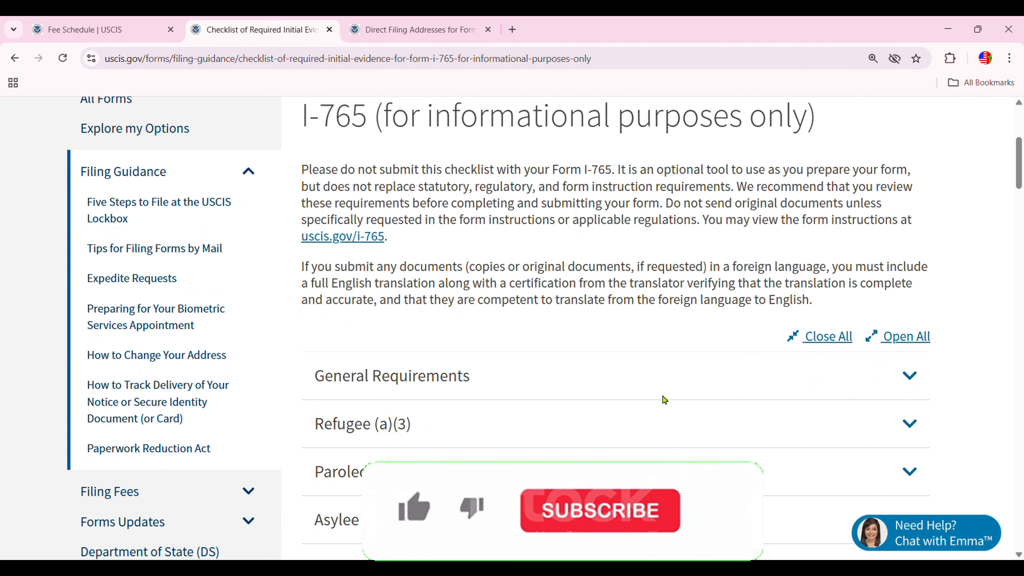
{"action": "scroll", "coordinate": [685, 394], "scroll_direction": "up", "scroll_amount": 2}
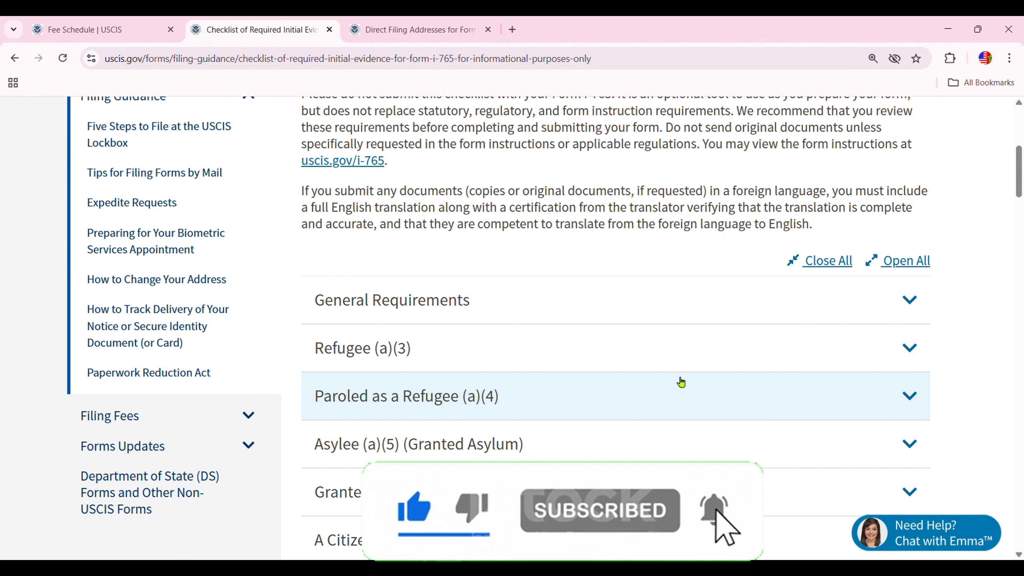
{"action": "scroll", "coordinate": [684, 384], "scroll_direction": "down", "scroll_amount": 6}
{"action": "scroll", "coordinate": [677, 392], "scroll_direction": "down", "scroll_amount": 2}
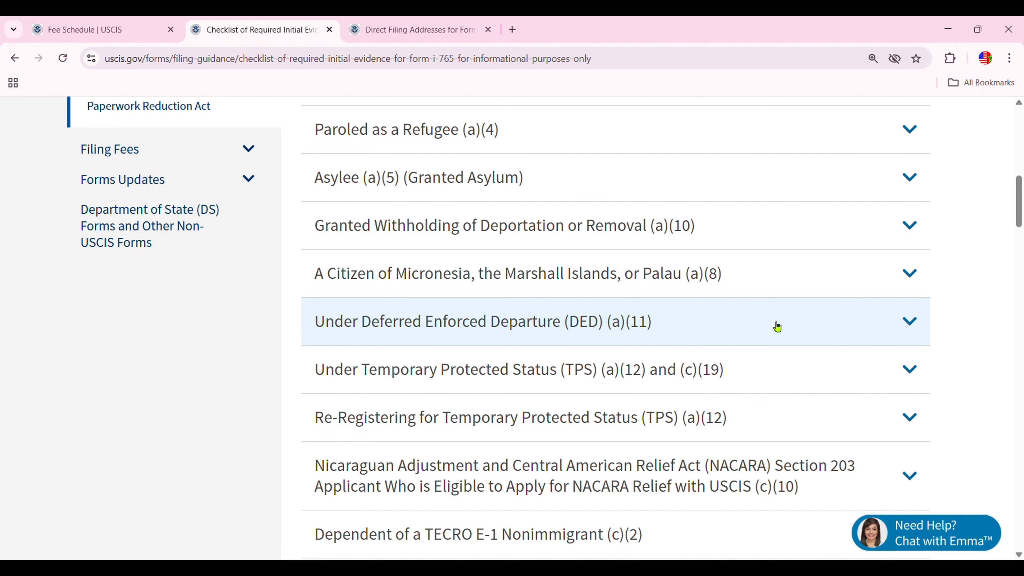
- Find the Adjustment Applicant Under Section 245 (c)(9) category in the evidence checklist and expand its required evidence
{"action": "scroll", "coordinate": [839, 350], "scroll_direction": "down", "scroll_amount": 8}
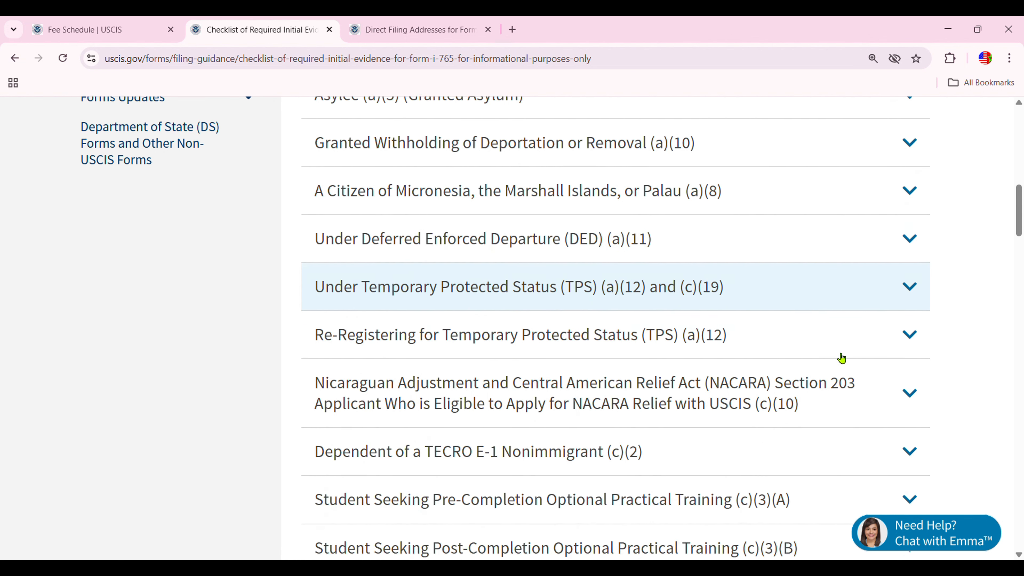
{"action": "scroll", "coordinate": [831, 370], "scroll_direction": "down", "scroll_amount": 10}
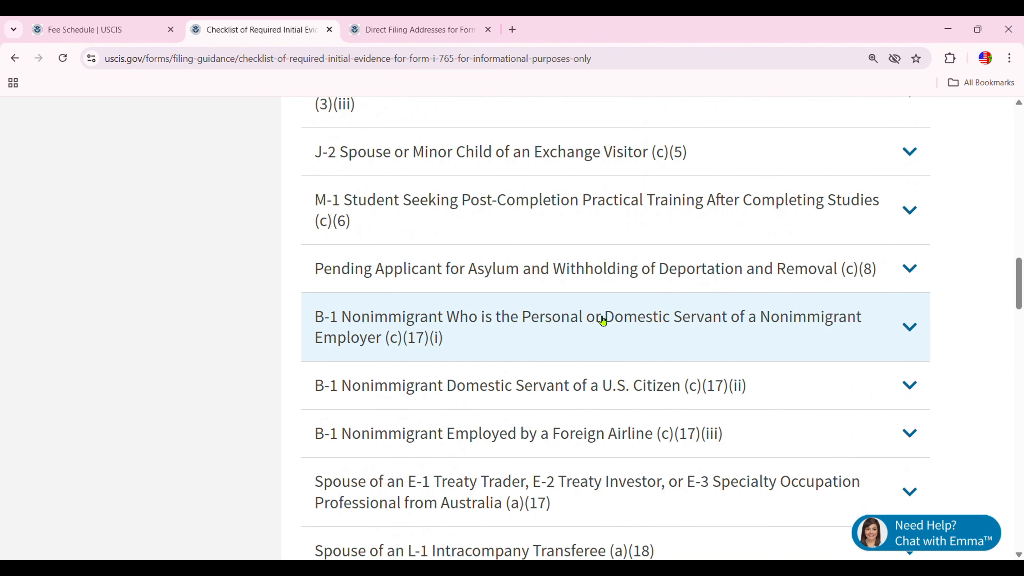
{"action": "scroll", "coordinate": [665, 388], "scroll_direction": "down", "scroll_amount": 7}
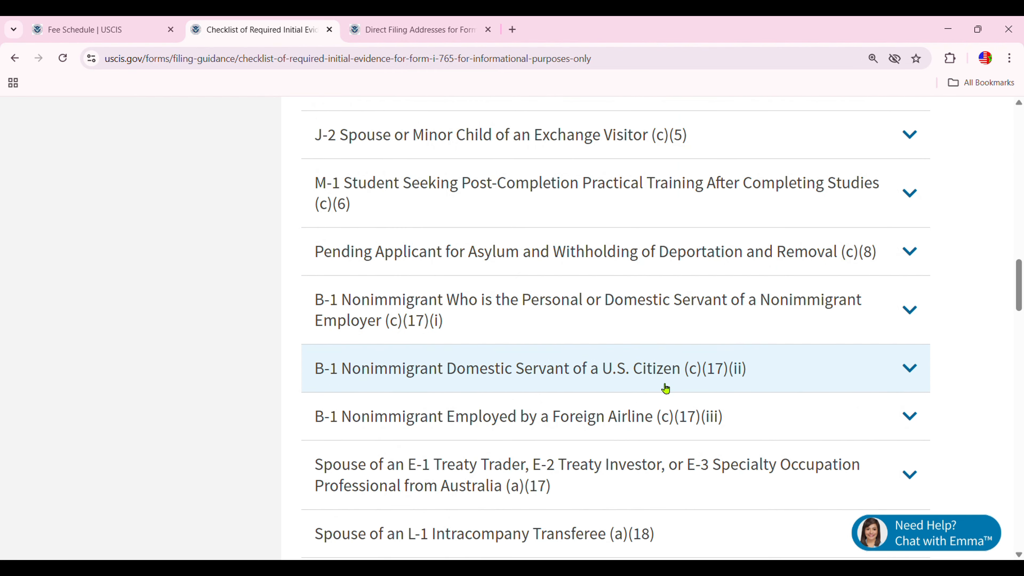
{"action": "scroll", "coordinate": [666, 394], "scroll_direction": "down", "scroll_amount": 9}
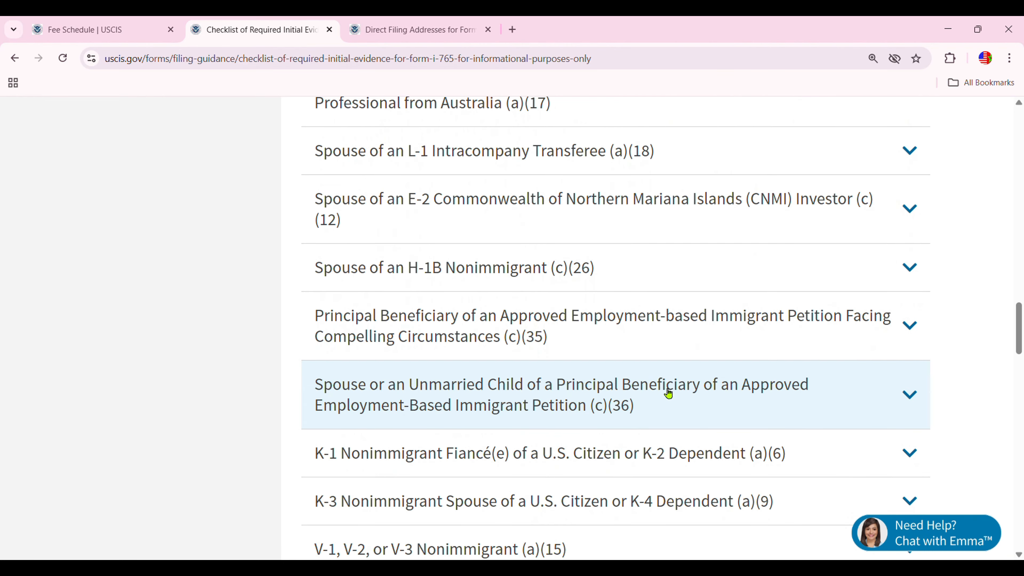
{"action": "scroll", "coordinate": [677, 398], "scroll_direction": "down", "scroll_amount": 7}
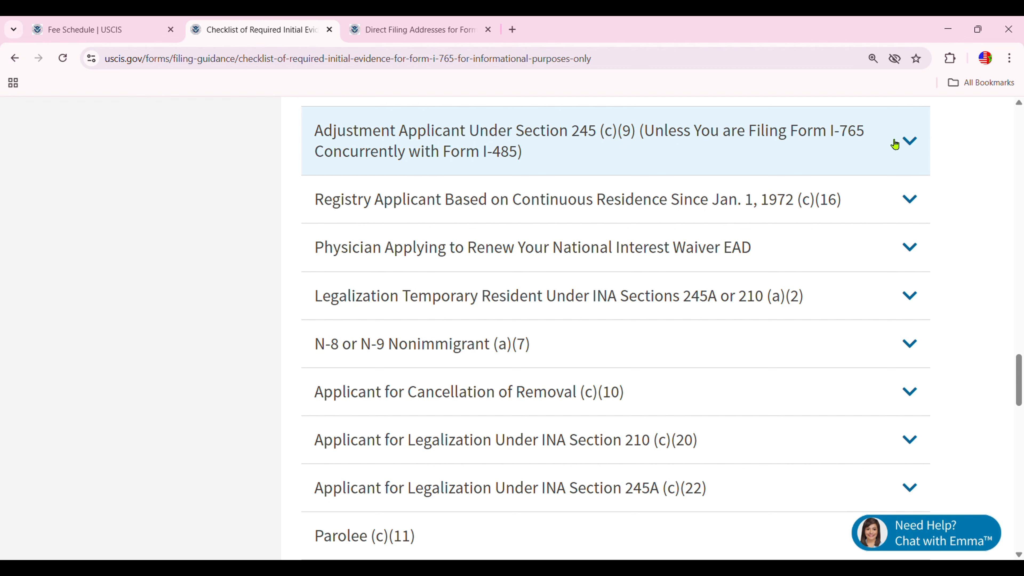
{"action": "left_click", "coordinate": [909, 141]}
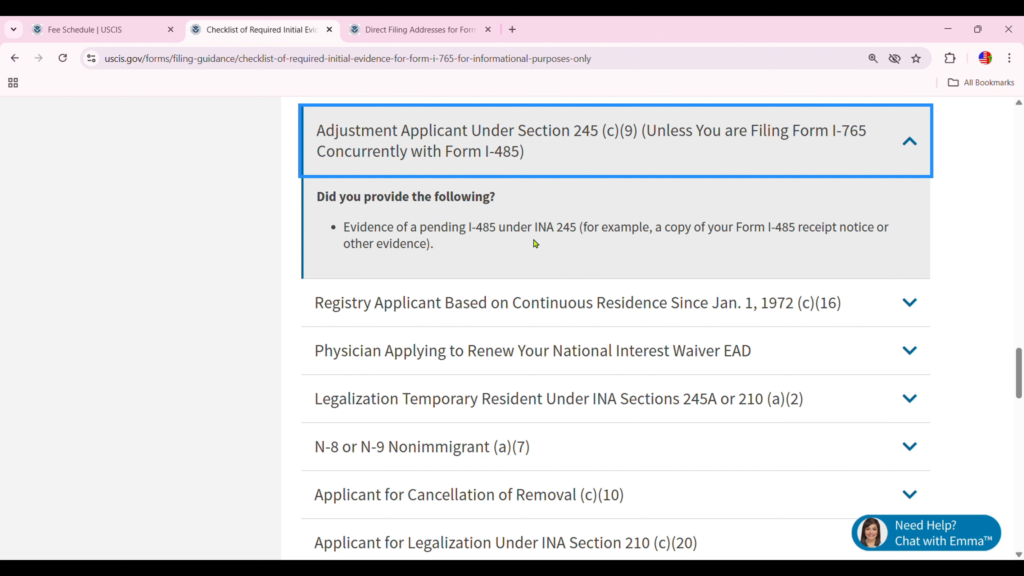
- Check the I-765 direct filing addresses for (c)(9) applicants with a pending adjustment of status application
{"action": "left_click", "coordinate": [436, 36]}
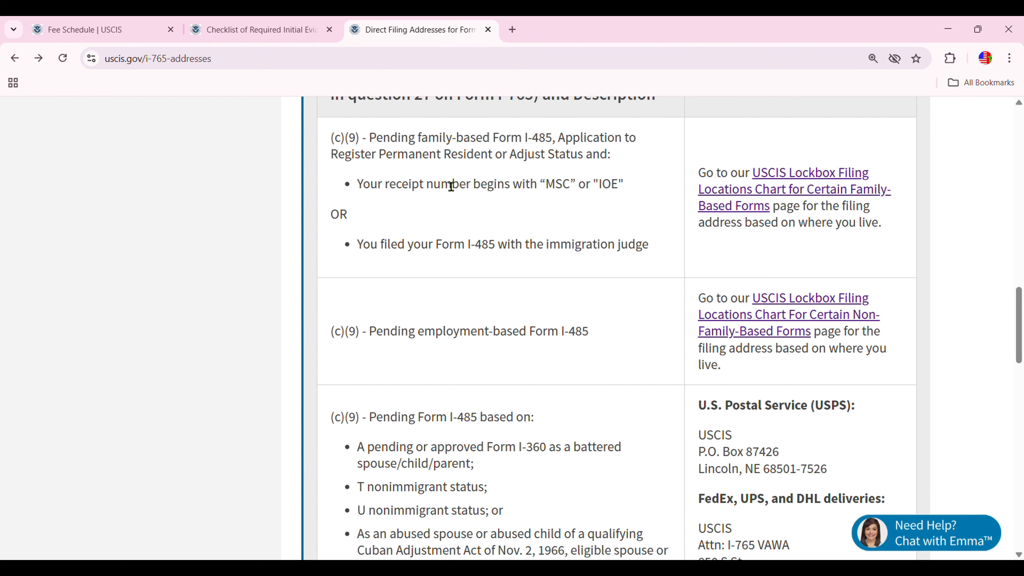
{"action": "scroll", "coordinate": [685, 331], "scroll_direction": "up", "scroll_amount": 5}
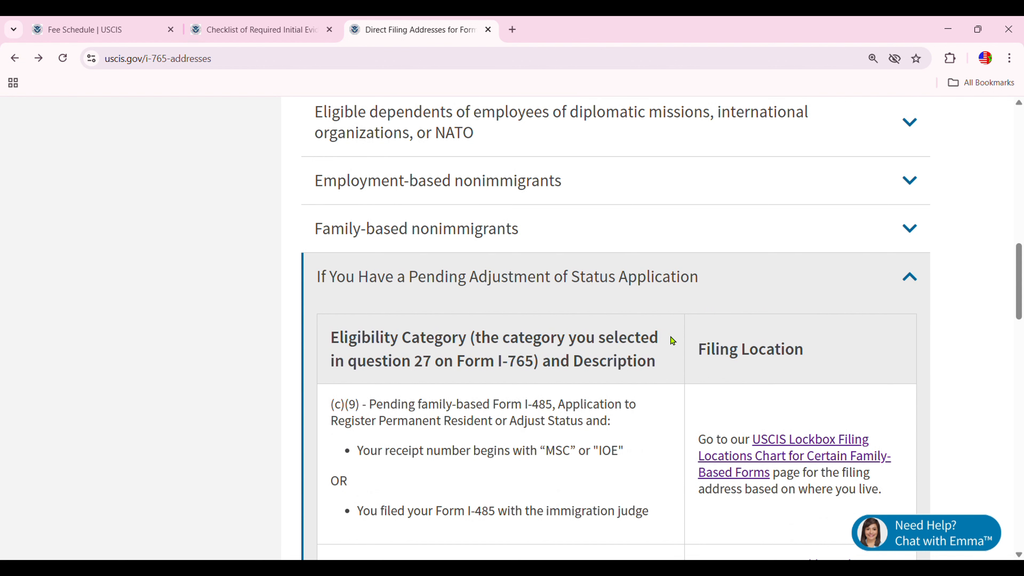
{"action": "scroll", "coordinate": [657, 338], "scroll_direction": "down", "scroll_amount": 3}
{"action": "scroll", "coordinate": [663, 341], "scroll_direction": "up", "scroll_amount": 2}
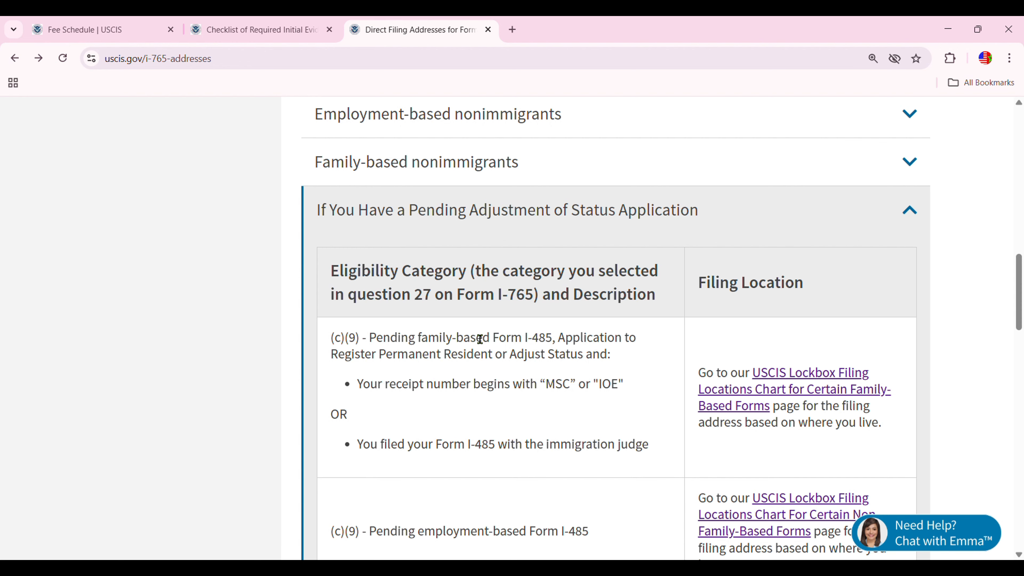
{"action": "scroll", "coordinate": [477, 337], "scroll_direction": "down", "scroll_amount": 1}
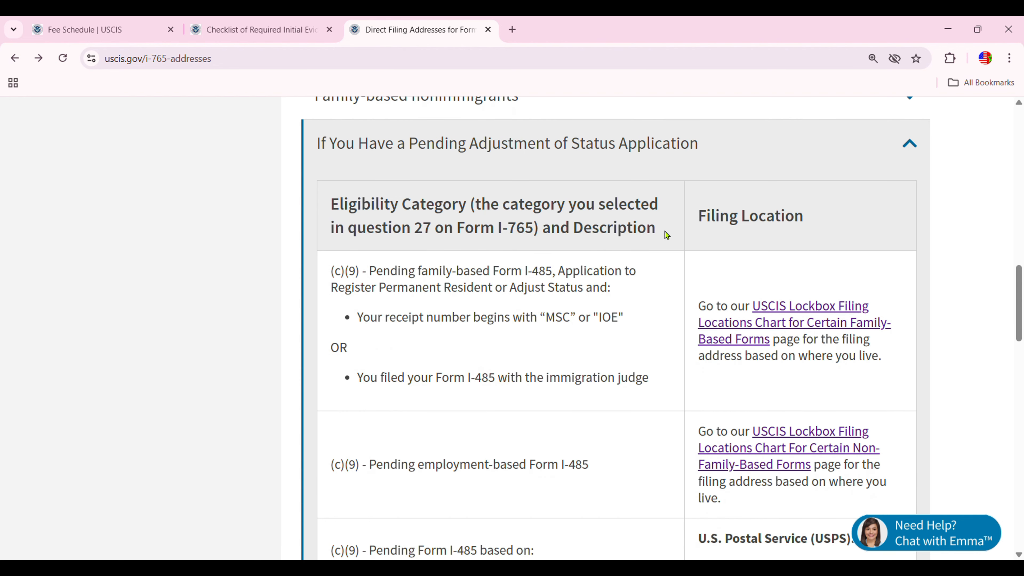